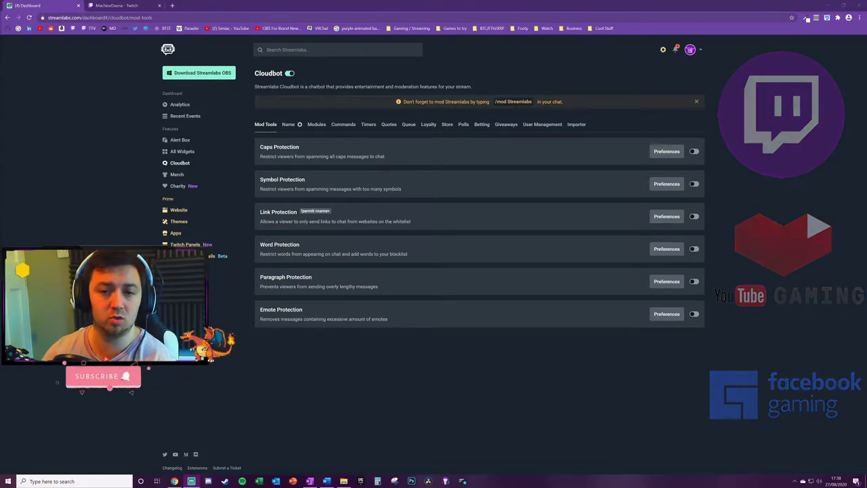
- Deselect the address bar and highlight 'Streamlabs' in the /mod reminder on the Mod Tools page
key(ctrl+l)
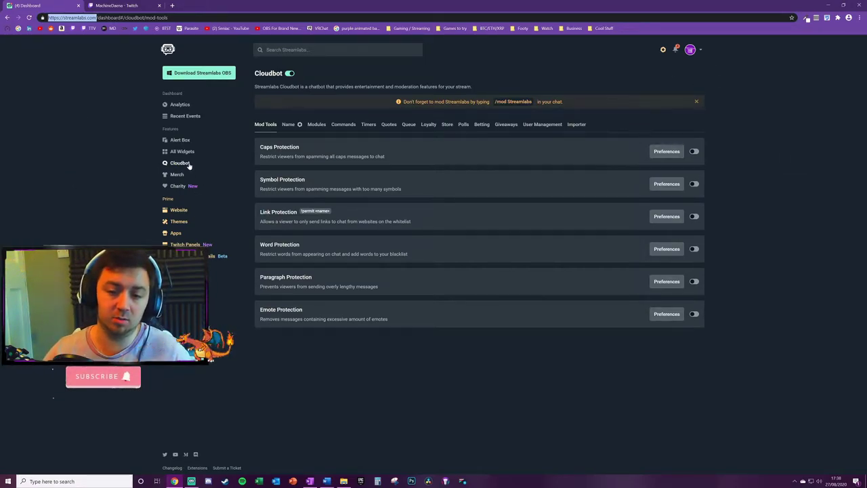
click(27, 176)
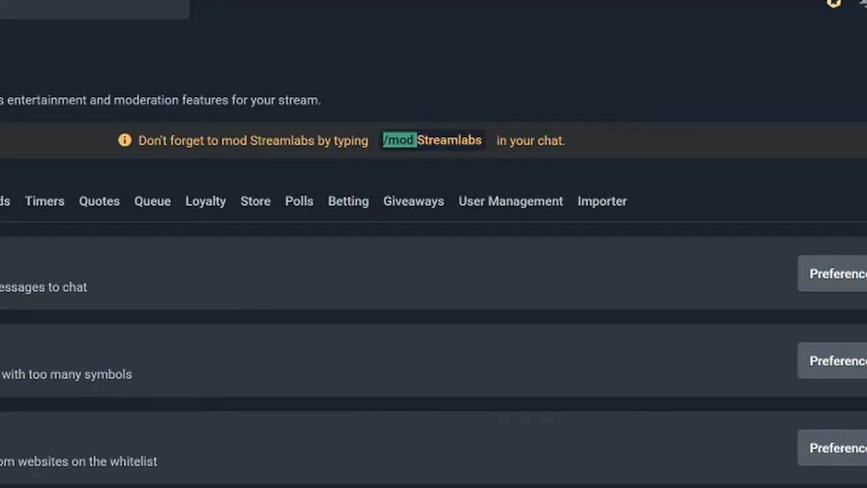
double_click(449, 140)
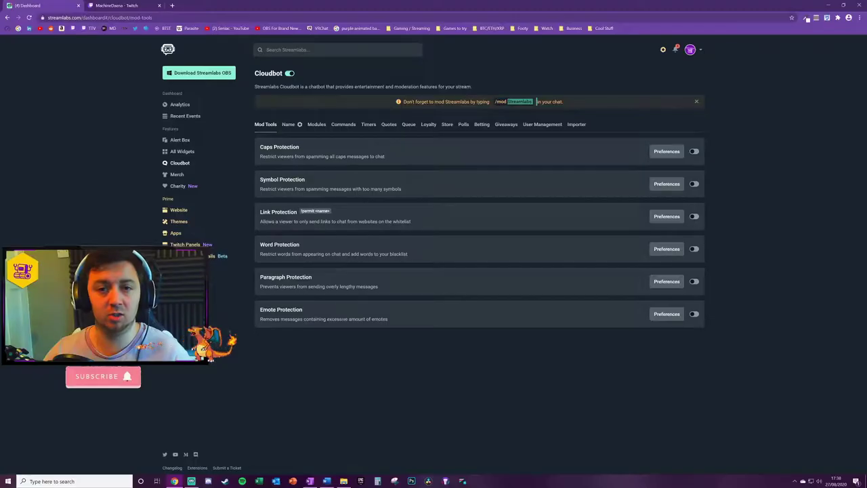
click(448, 126)
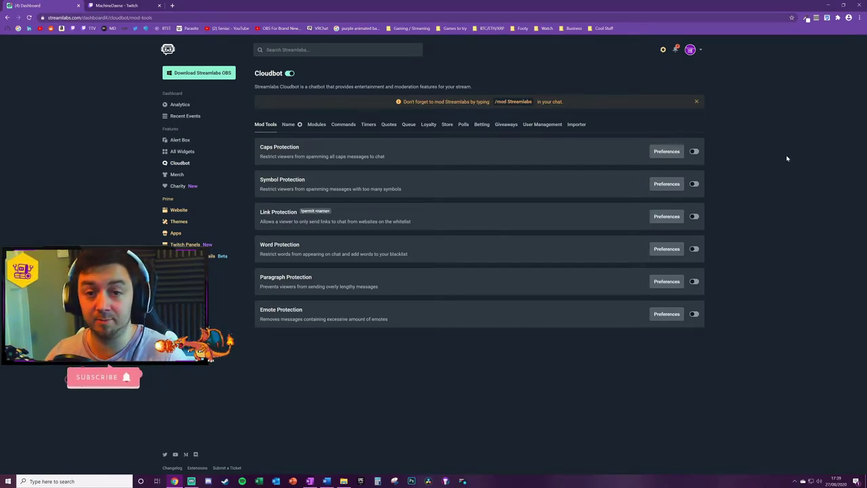
- Go to Polls and start a new poll profile from the Add Poll Profile card
click(464, 125)
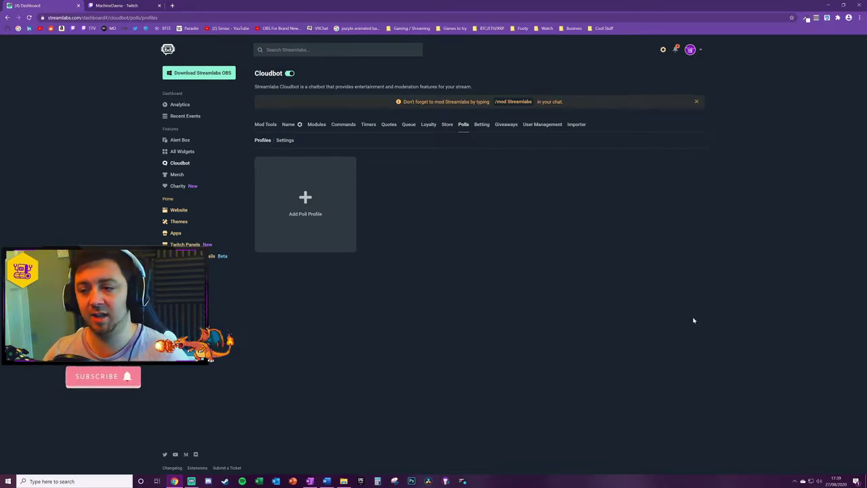
click(306, 198)
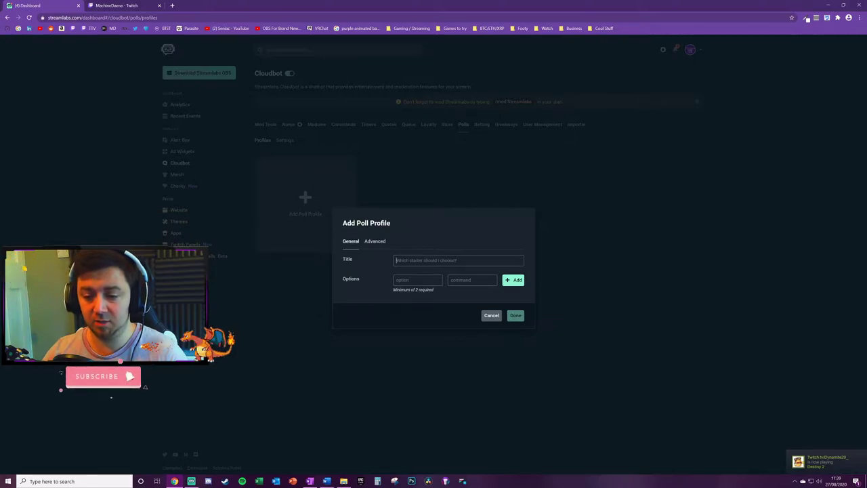
- Title the poll 'Who will win the Premier League in 2020-2021' and add option Liverpool FC (!vote liv)
click(396, 260)
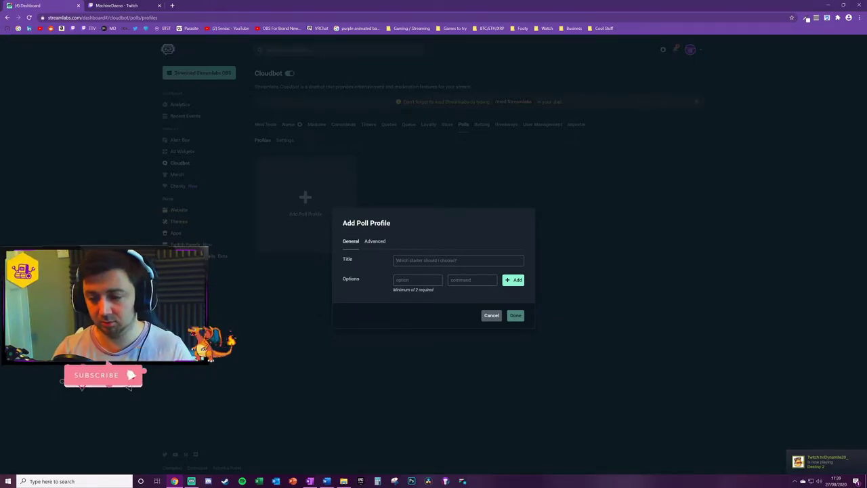
text(Who will win the Premier League)
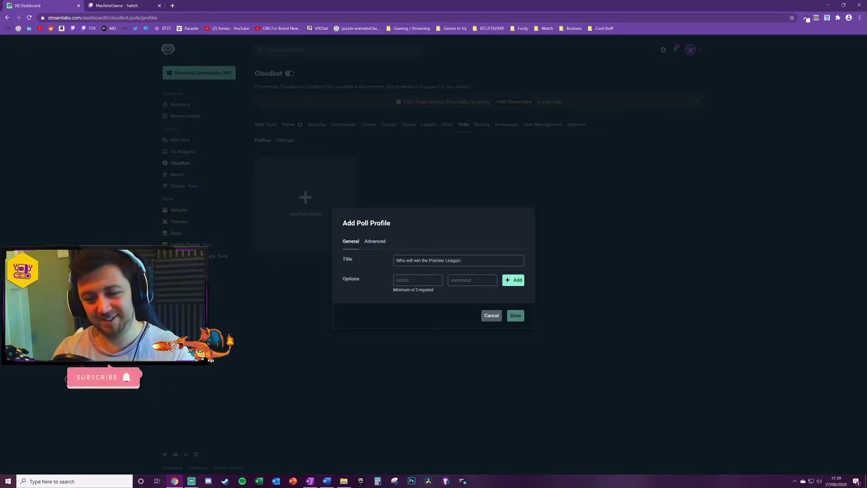
text( in 2020-2021)
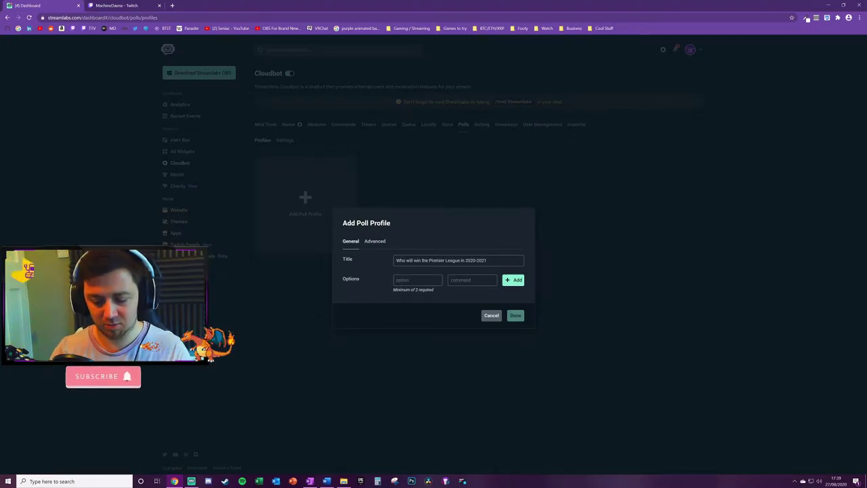
click(418, 280)
text(Liverpool FC)
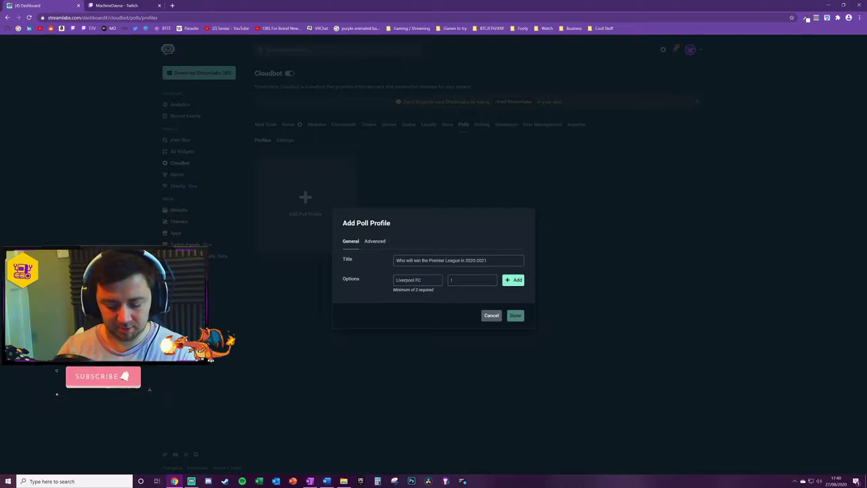
text(lvote)
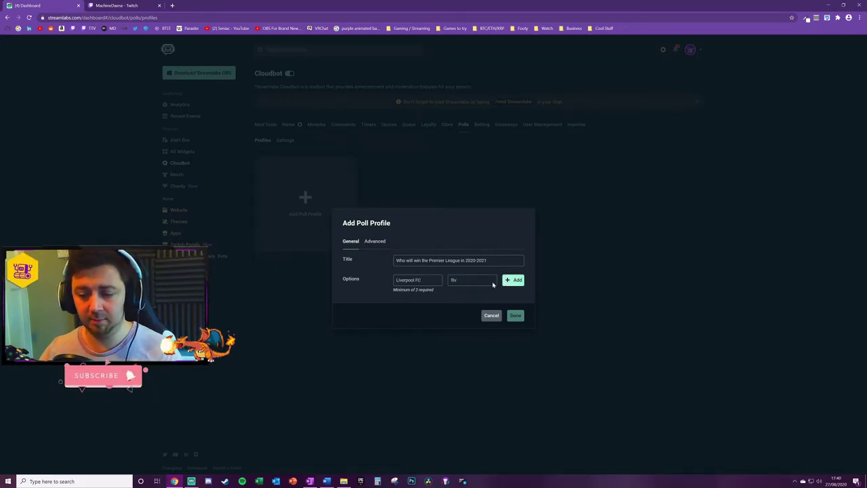
click(513, 280)
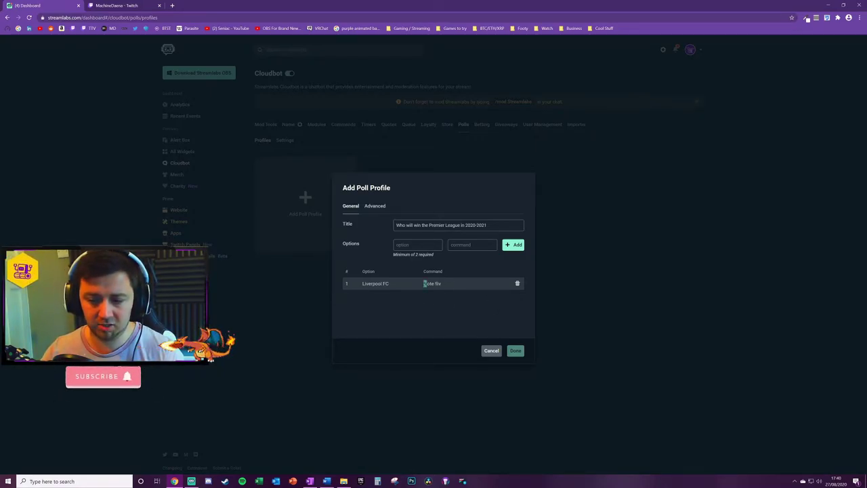
- Edit Liverpool's command and add options Man City (!vote mcfc) and Manchester United (!vote manu)
double_click(438, 283)
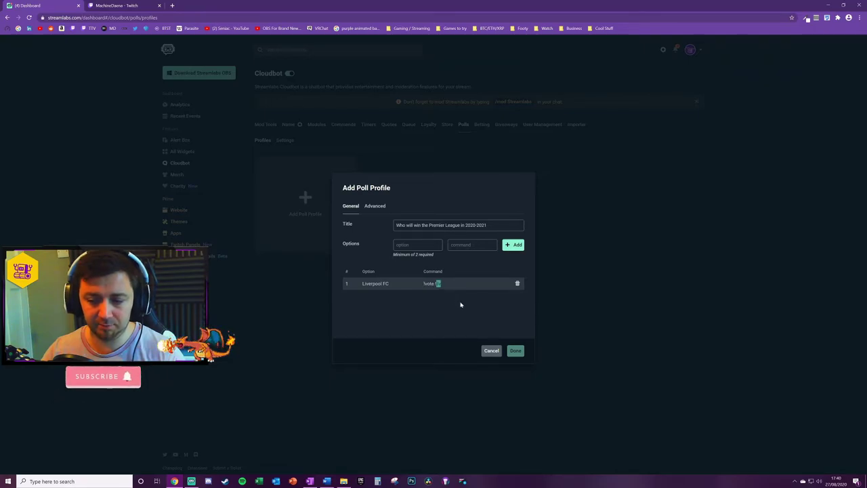
text(!ma)
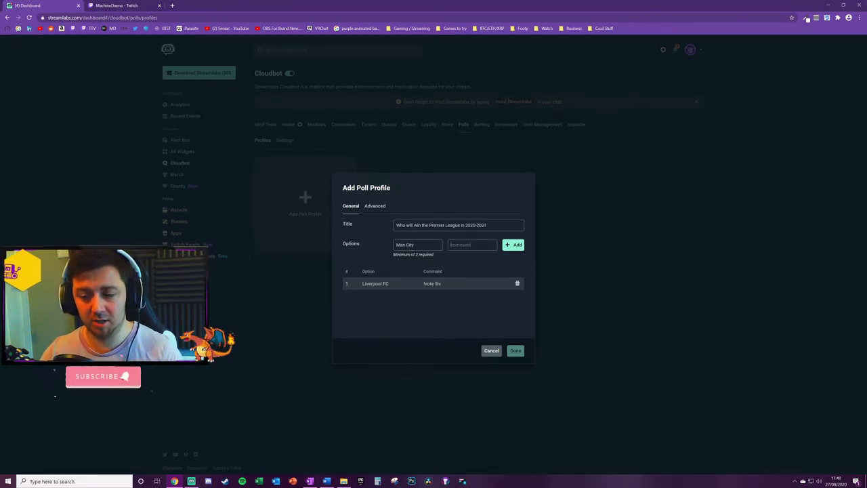
key(Tab)
text(!mc)
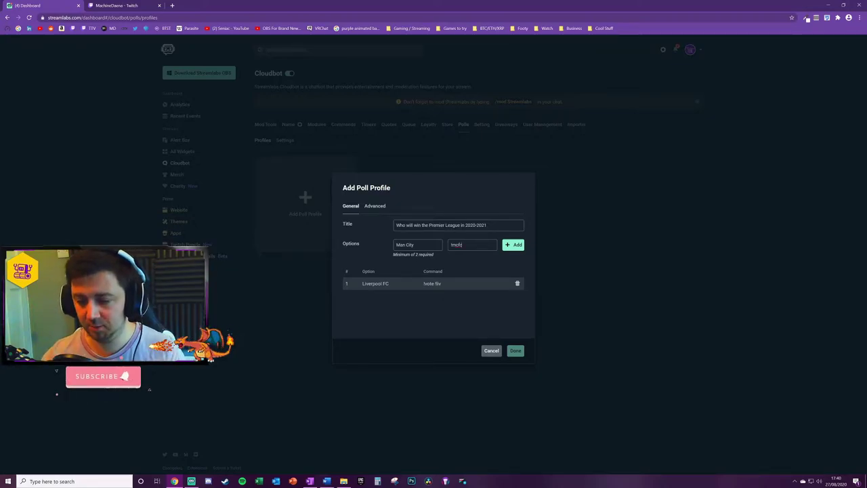
click(514, 245)
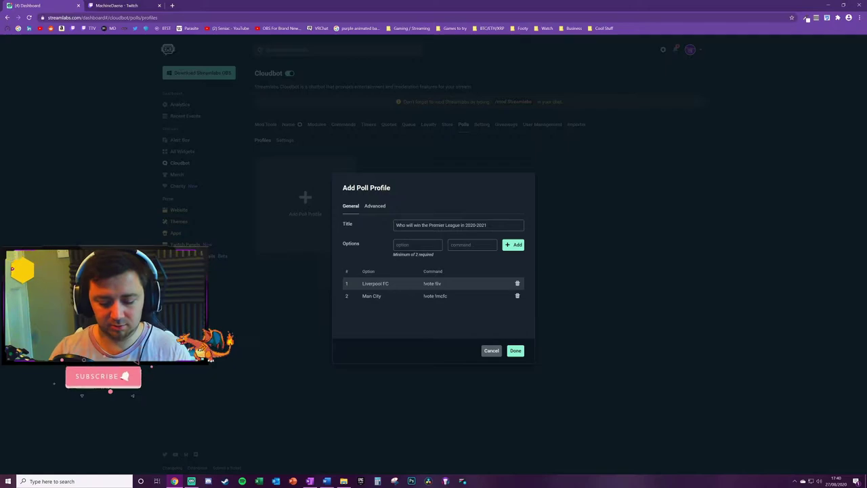
text(U)
text(an)
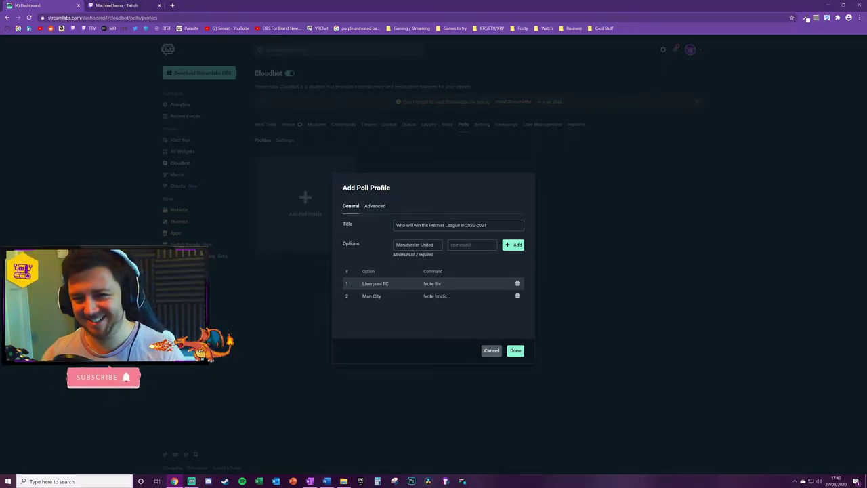
text(!manu)
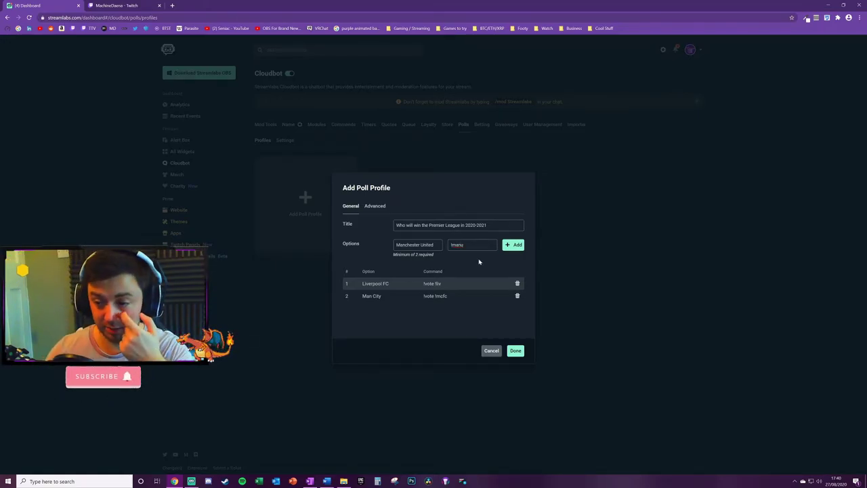
click(518, 247)
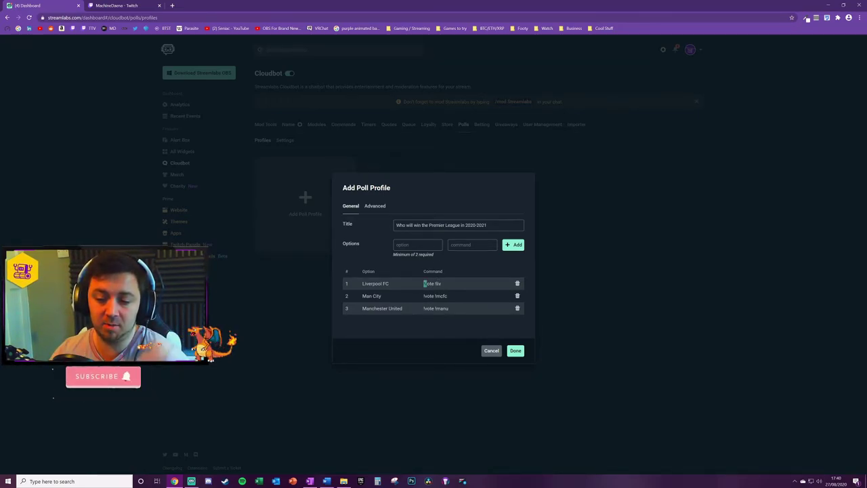
- Delete the Manchester United option, leaving only Liverpool FC and Man City
double_click(438, 284)
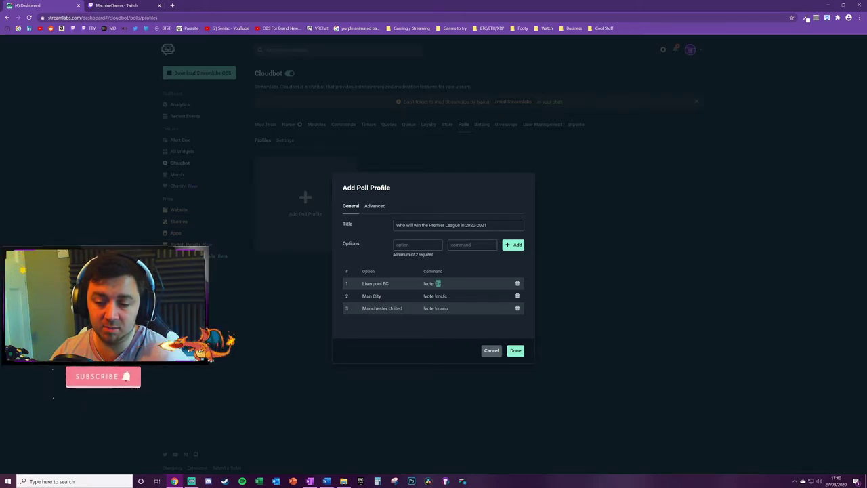
click(447, 329)
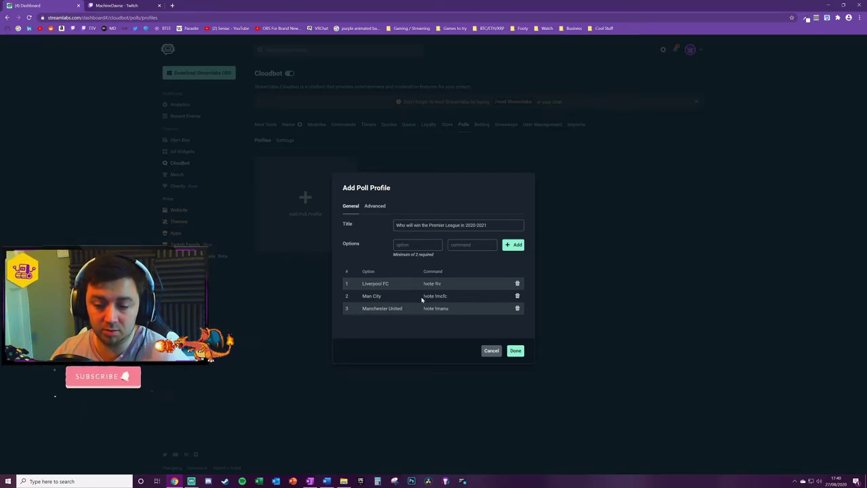
click(452, 299)
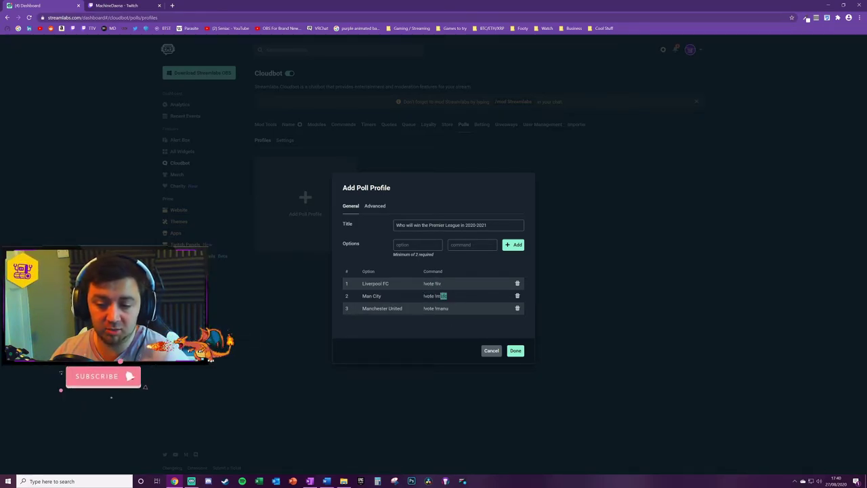
click(443, 323)
drag(422, 308, 457, 310)
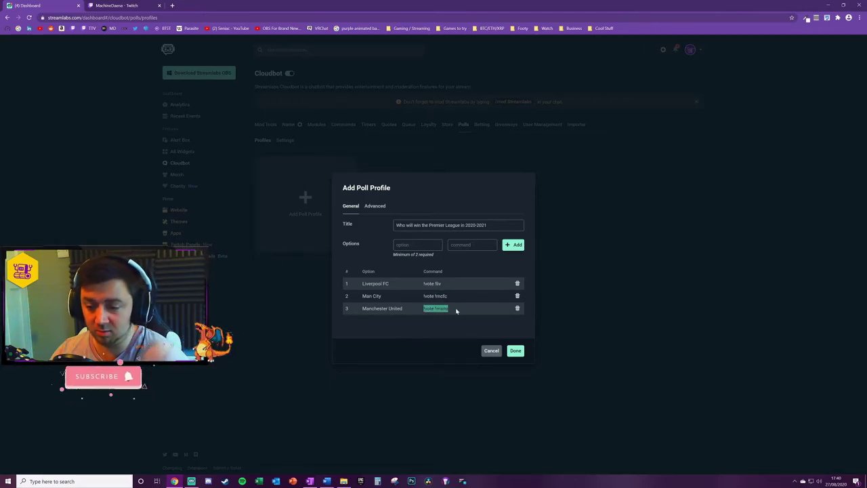
click(448, 321)
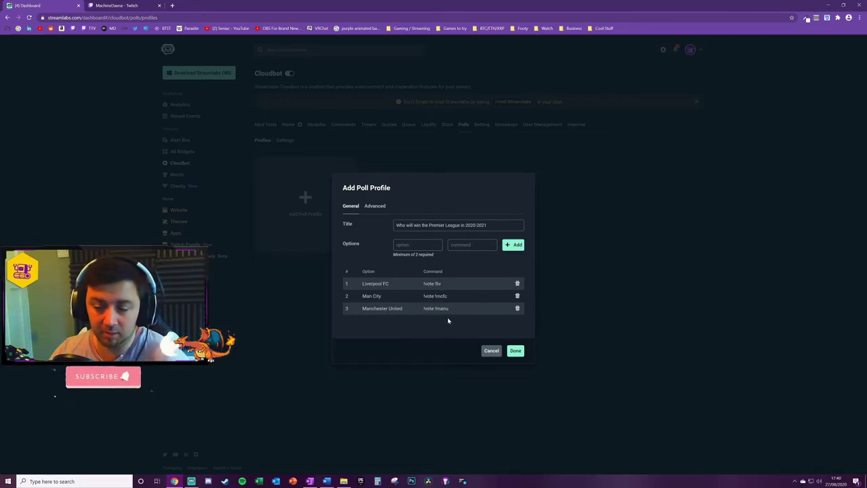
click(518, 309)
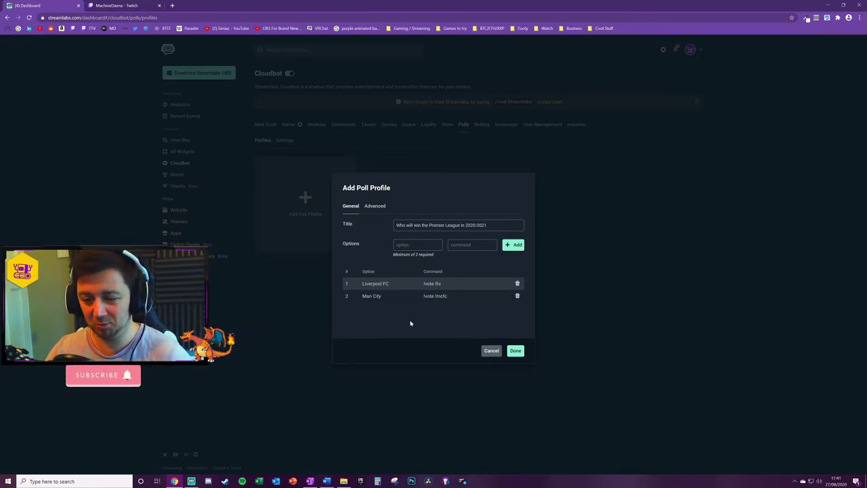
drag(396, 225, 540, 233)
click(411, 276)
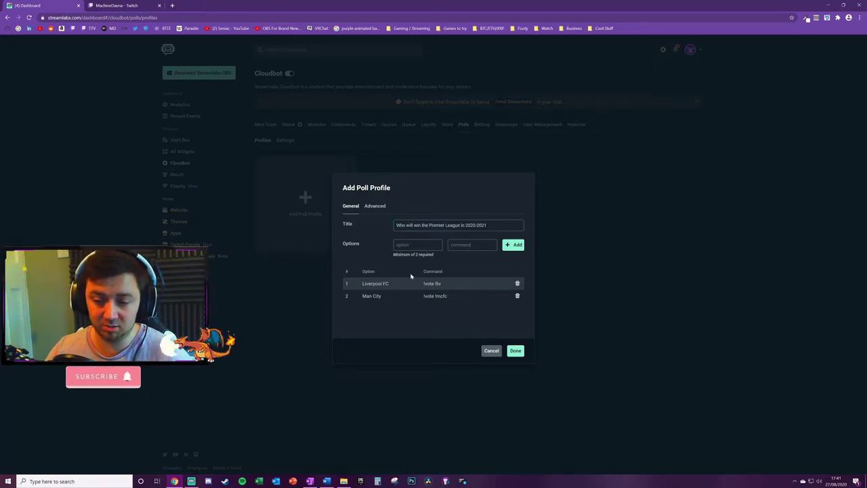
- Set the poll duration to 300 seconds with chat vote notifications on, and save the profile
click(376, 206)
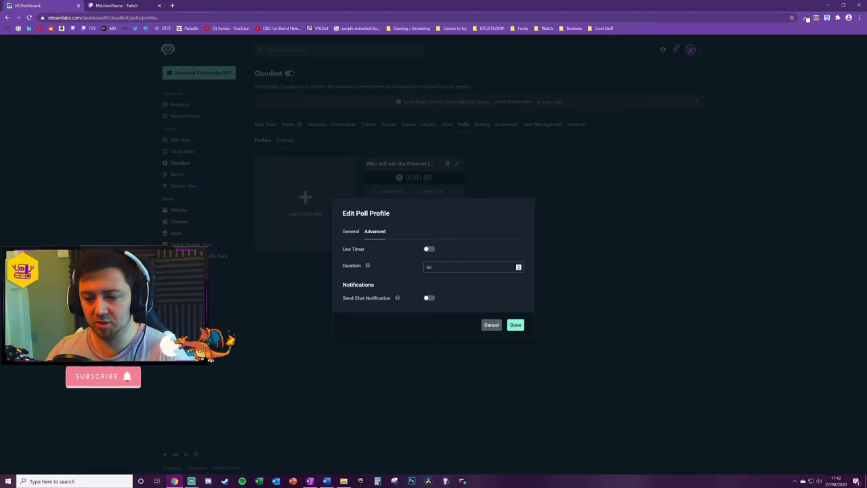
click(429, 250)
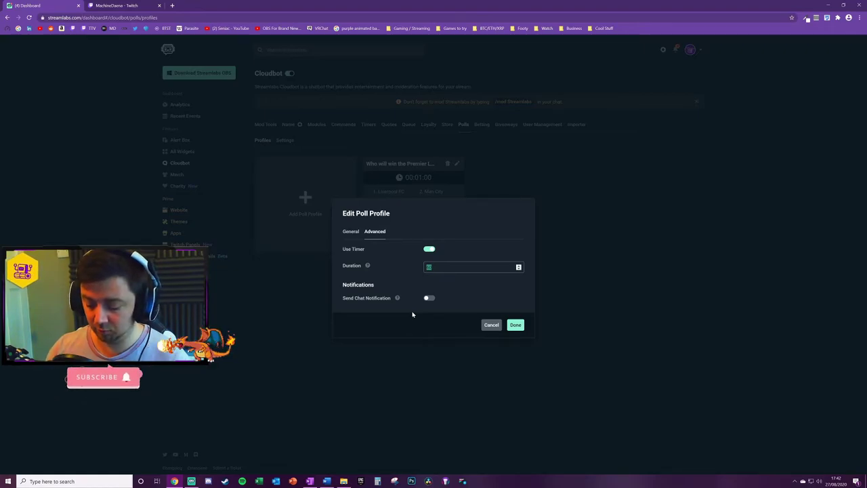
text(300)
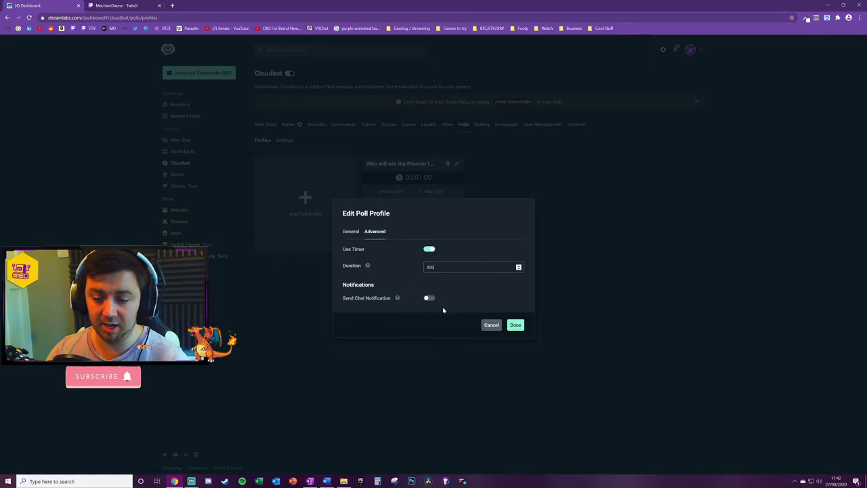
mouse_move(397, 298)
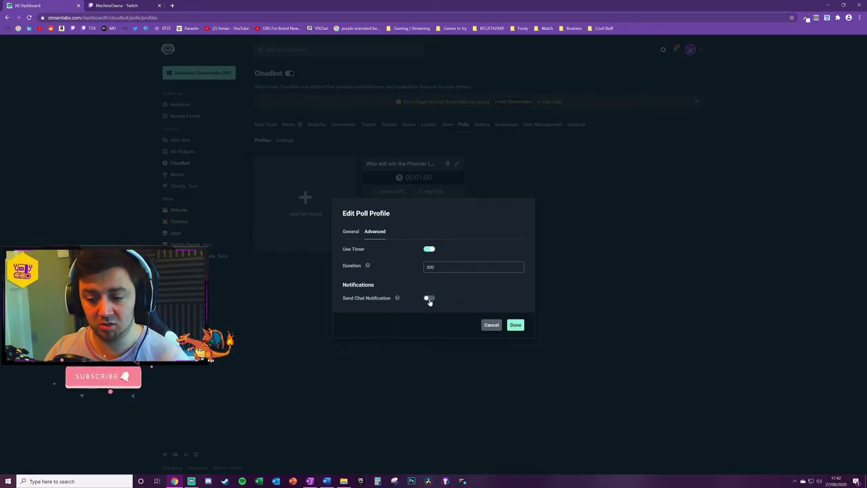
click(428, 299)
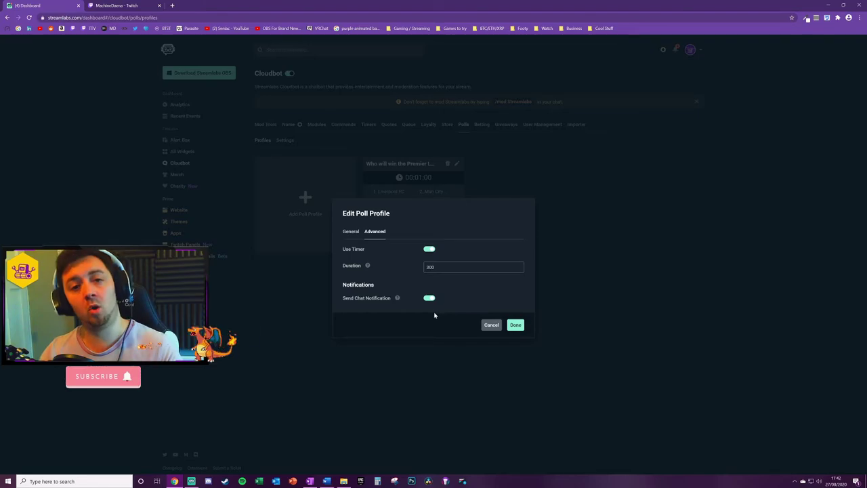
click(515, 324)
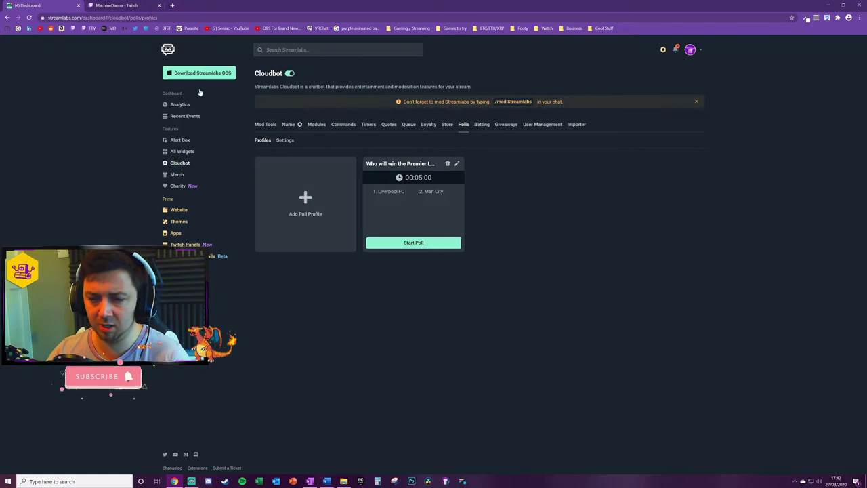
- Start the Premier League poll and switch to the Twitch channel to watch chat
click(116, 6)
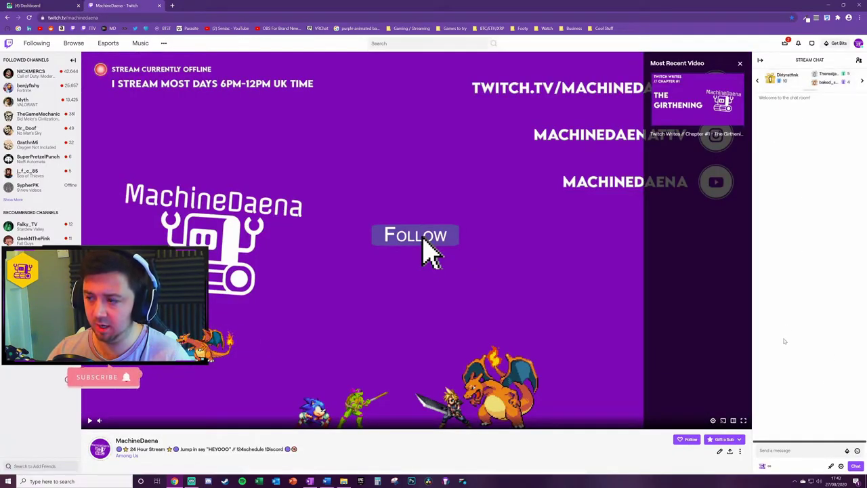
key(ctrl+shift+Tab)
click(420, 246)
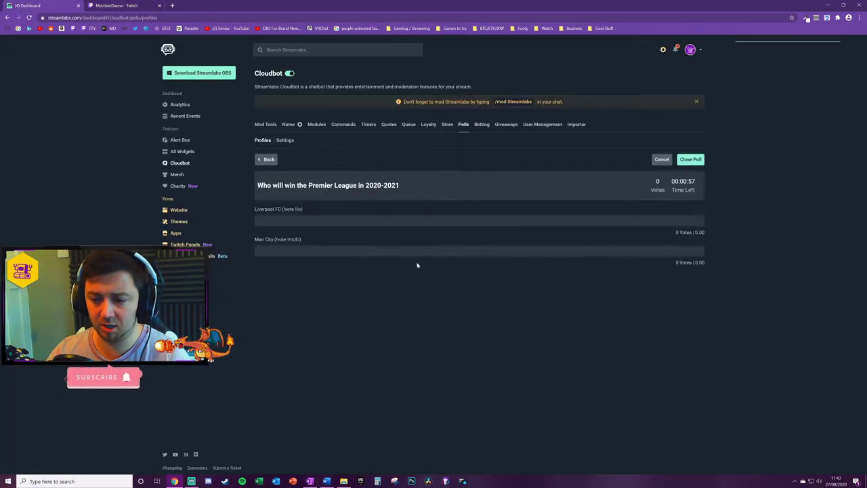
key(ctrl+Tab)
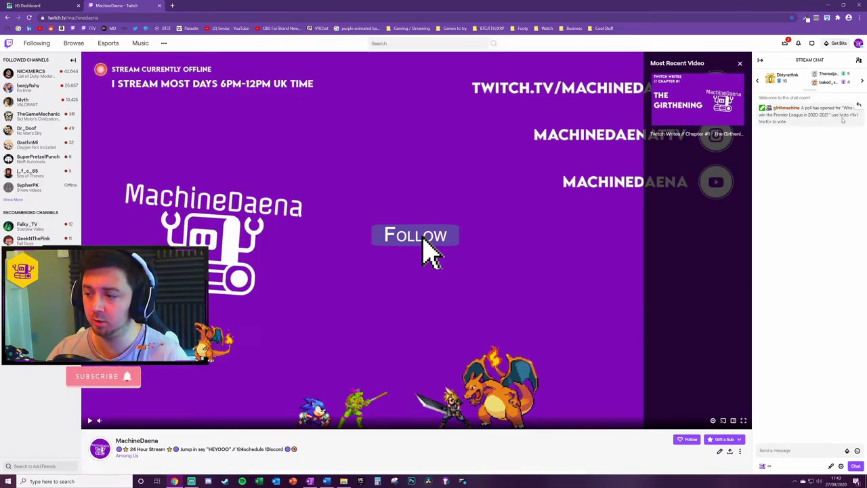
- Send !vote liv in Twitch chat to vote for Liverpool FC, then return to the poll
click(800, 450)
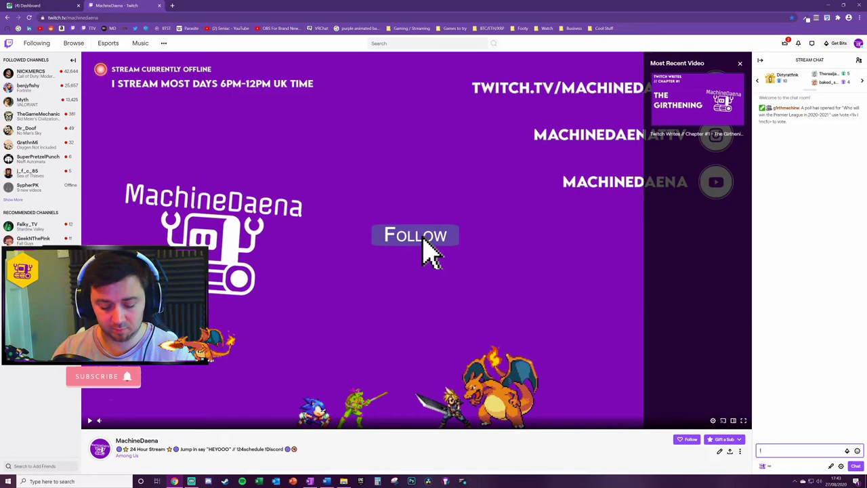
text(hi)
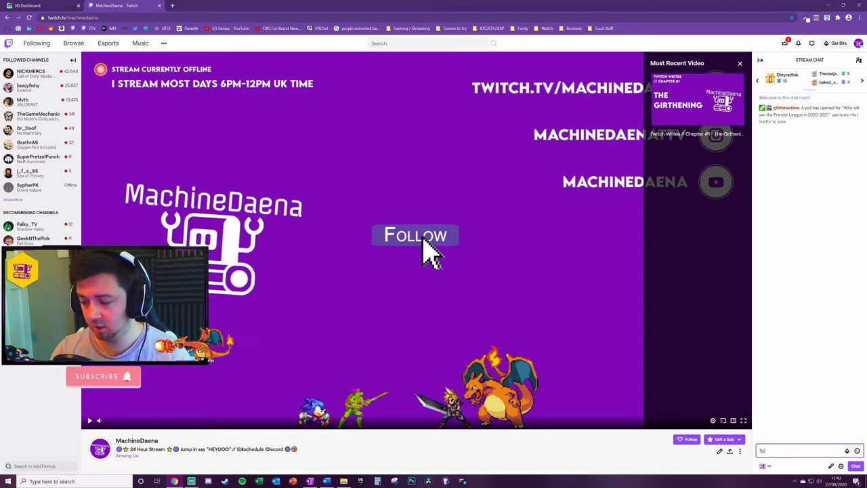
text(ote liv)
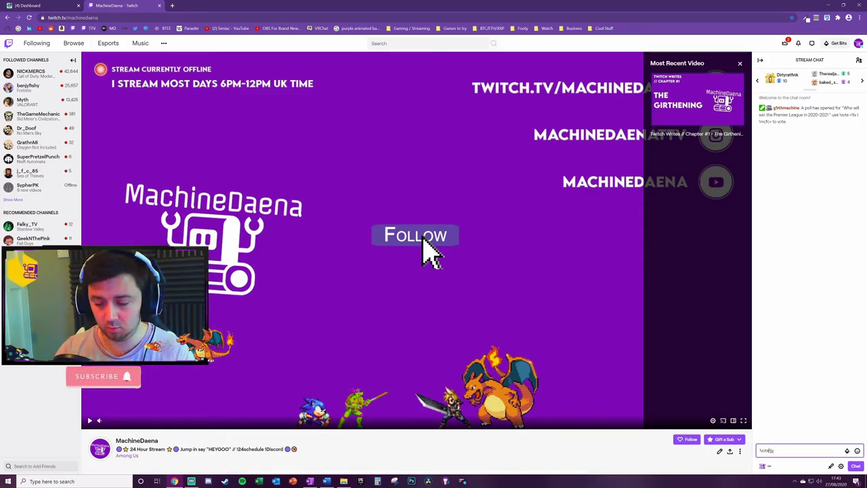
key(Return)
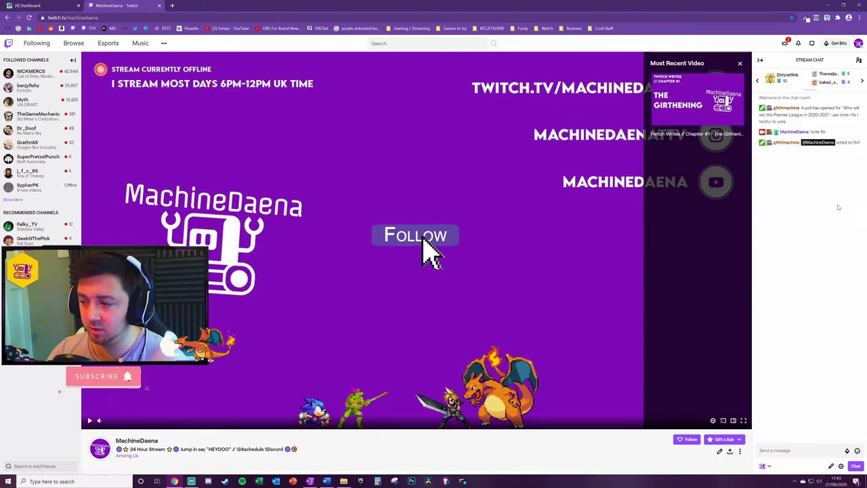
key(ctrl+Tab)
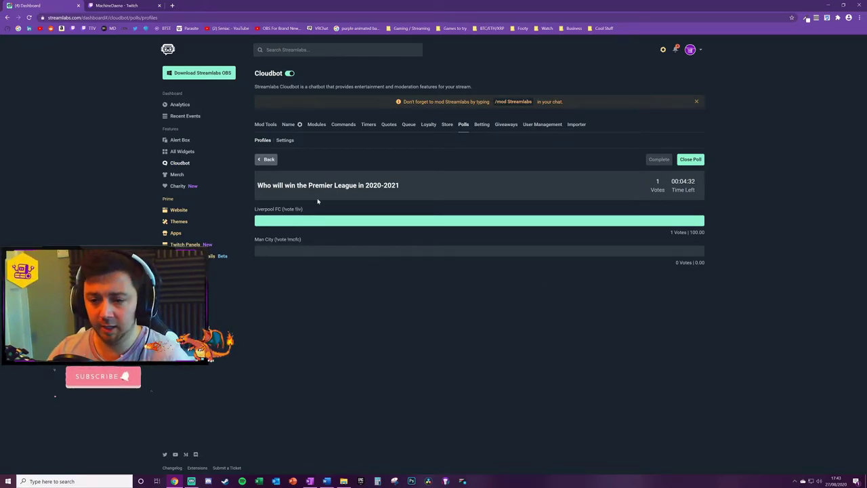
- Close the active poll with Liverpool FC at 100%, confirm the end notice in Twitch chat
click(268, 159)
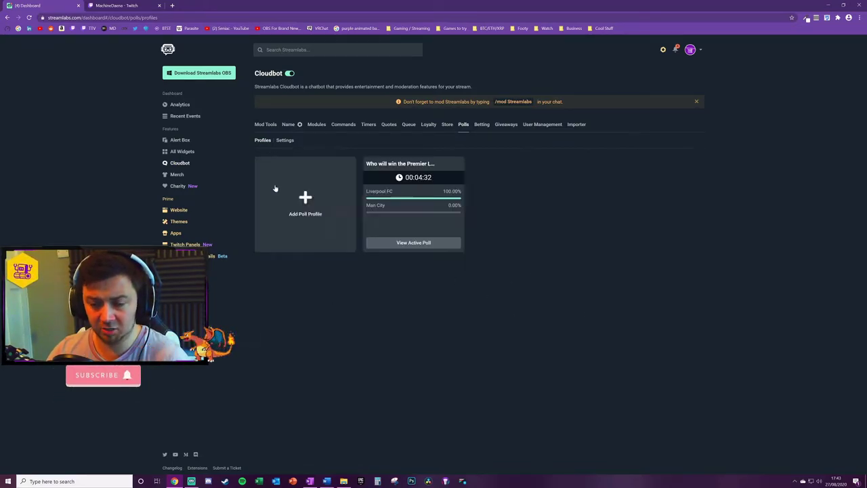
click(415, 243)
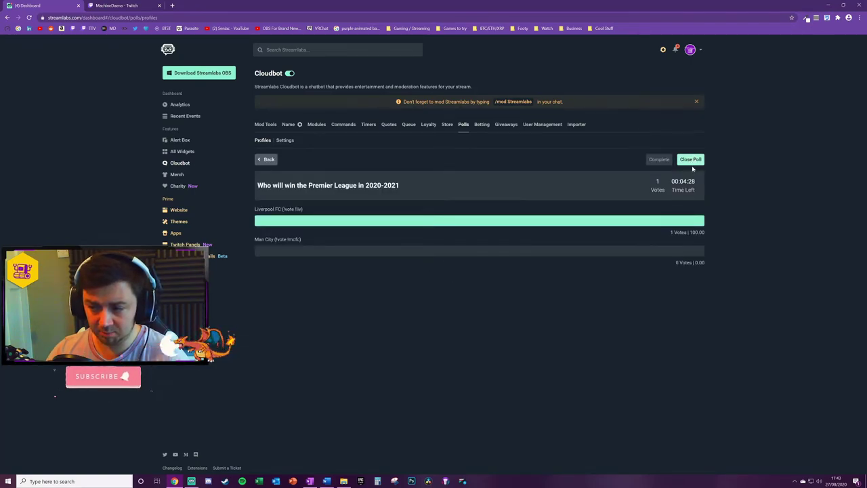
click(658, 160)
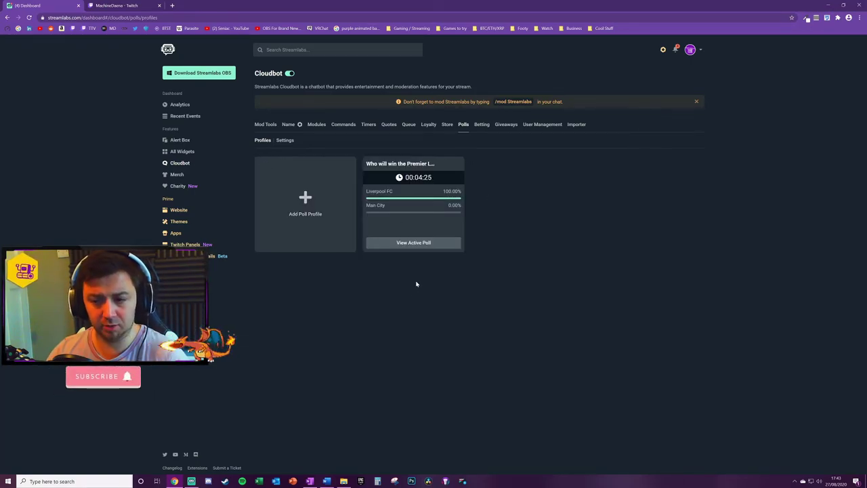
click(430, 244)
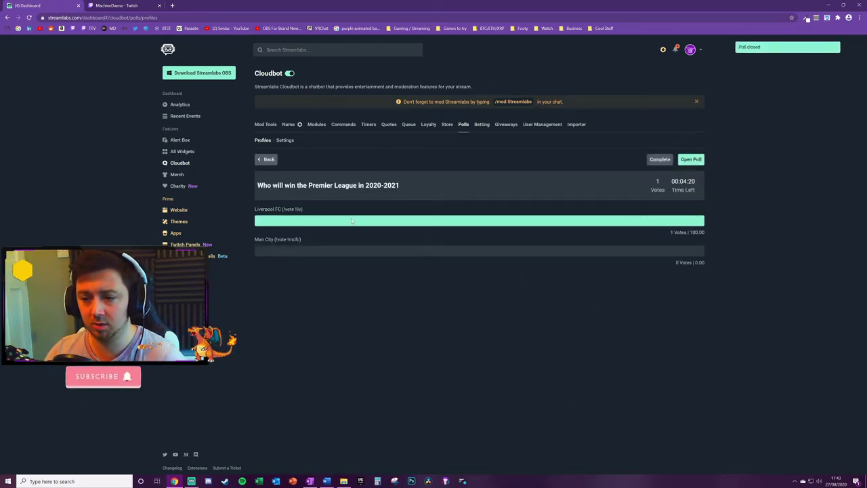
click(117, 5)
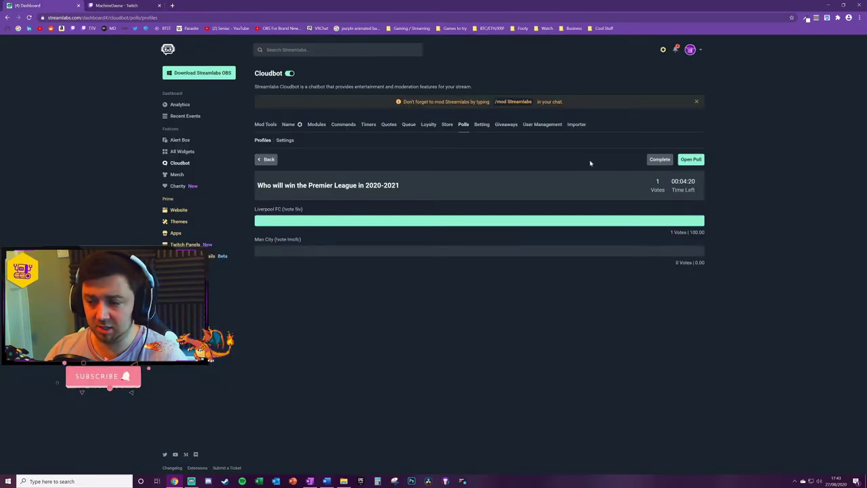
key(ctrl+shift+Tab)
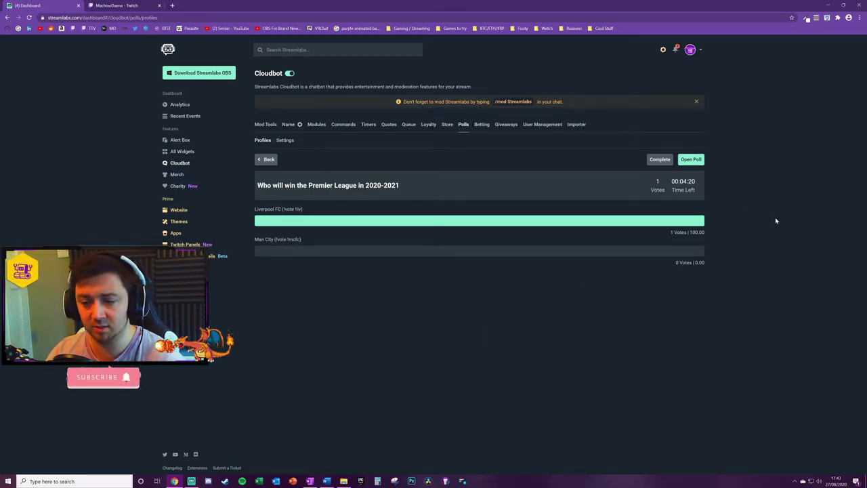
click(266, 159)
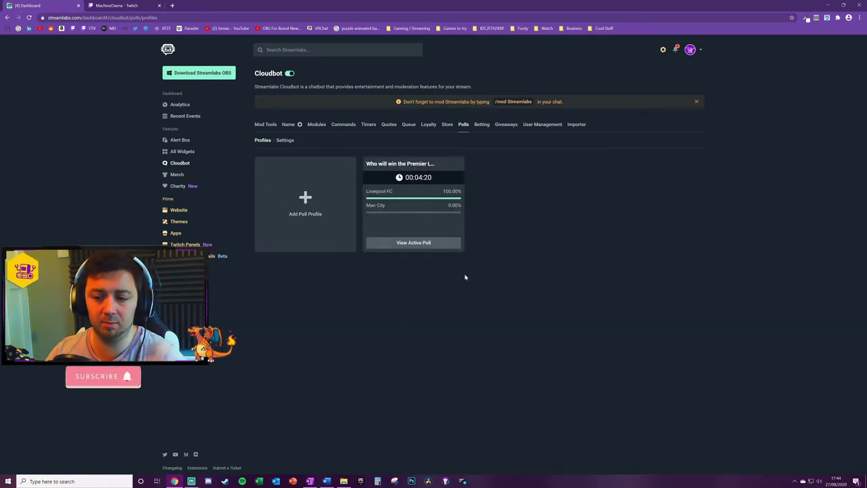
- In poll Settings, append 'Happy VOTING!' to the end of the Repeat Message
click(285, 139)
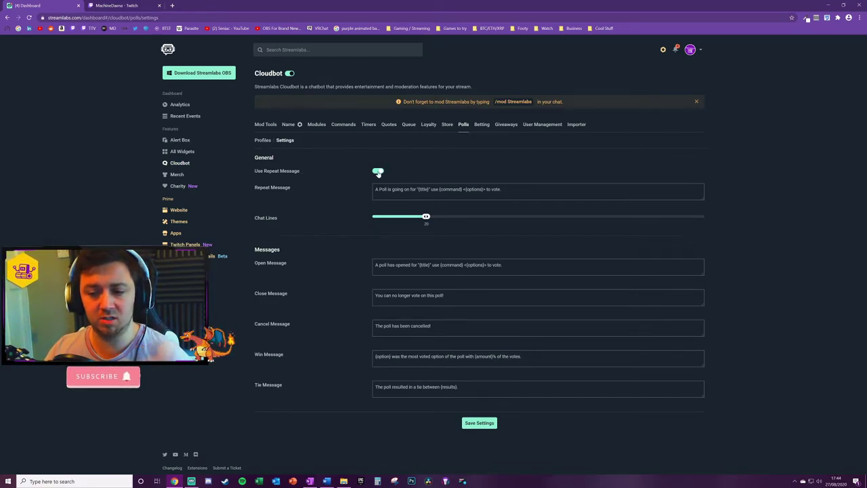
mouse_move(501, 189)
mouse_down()
mouse_move(355, 190)
mouse_move(502, 189)
mouse_up()
click(355, 189)
click(501, 189)
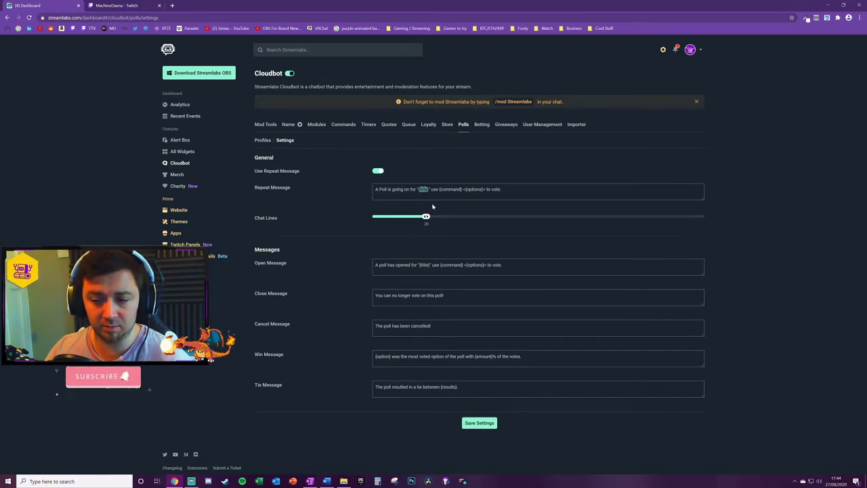
mouse_move(431, 189)
mouse_down()
mouse_move(501, 189)
mouse_move(439, 189)
mouse_up()
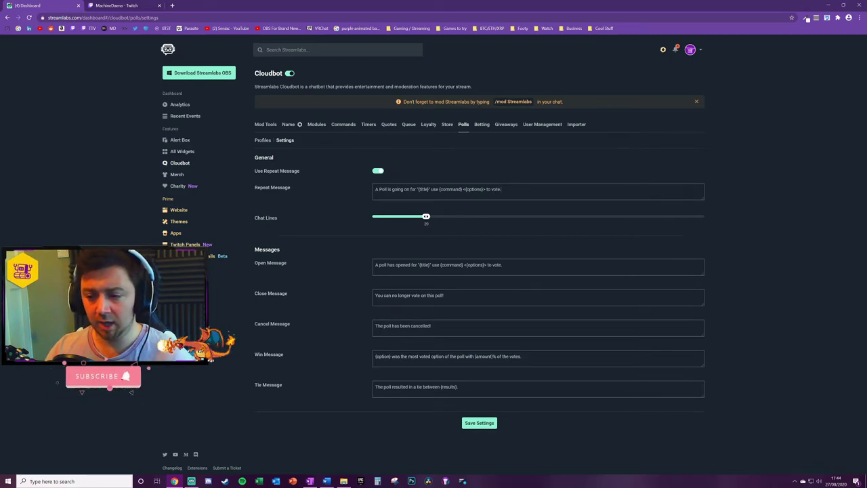
text(ING!)
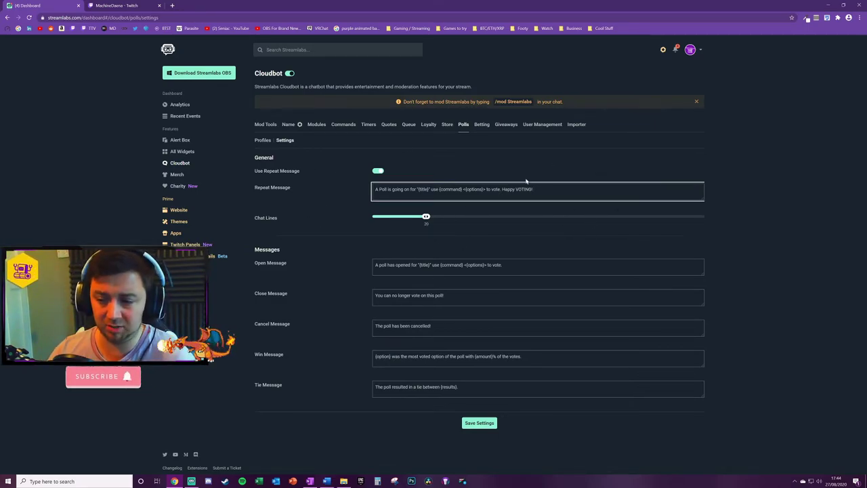
key(Tab)
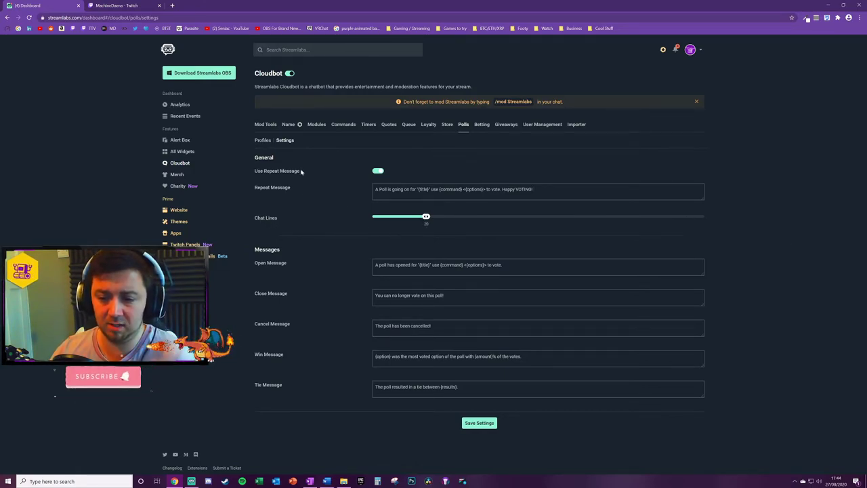
drag(383, 190, 535, 190)
click(366, 234)
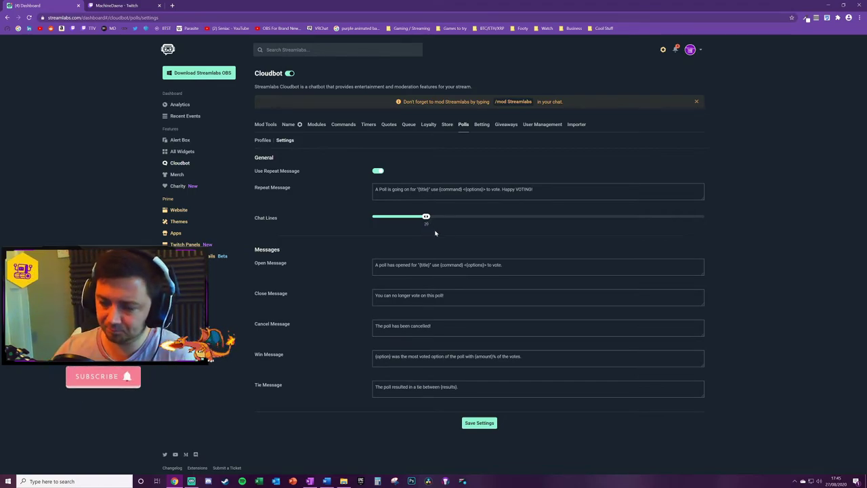
drag(426, 218, 338, 221)
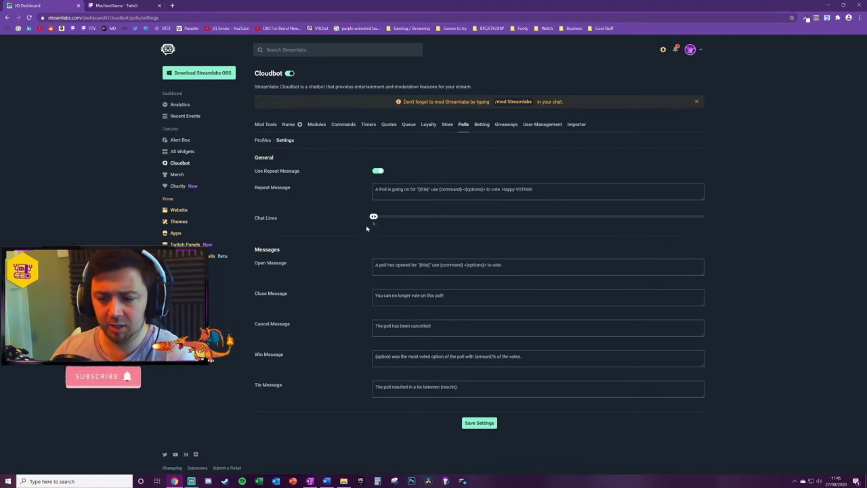
drag(373, 218, 426, 230)
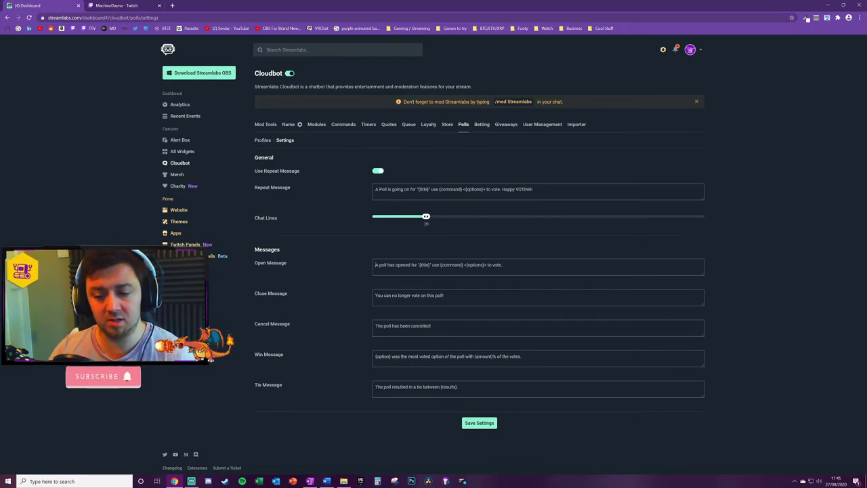
key(ctrl+Tab)
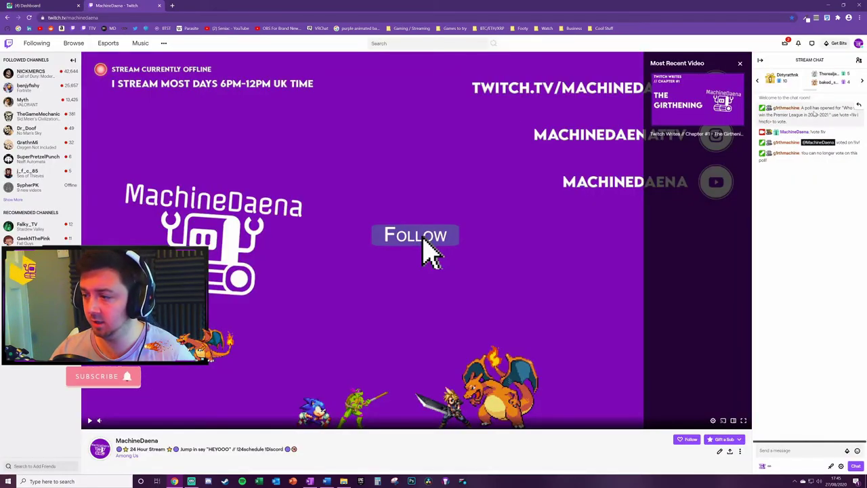
key(ctrl+Tab)
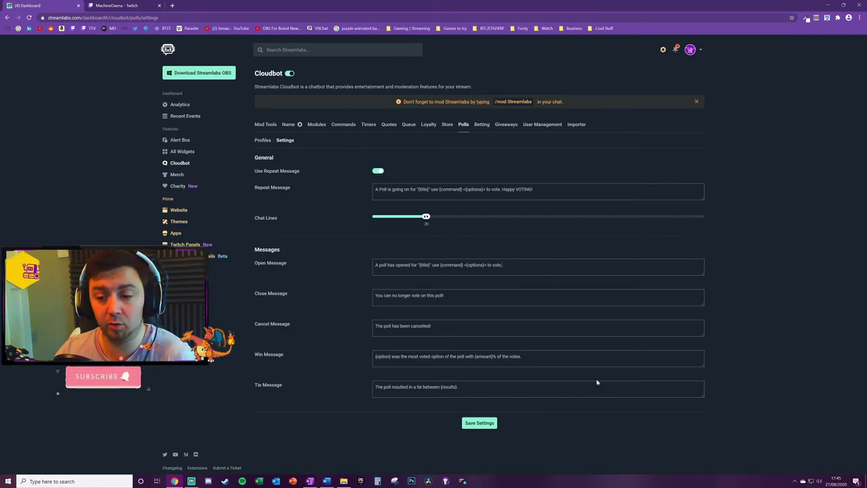
- Append ' Unlucky!' to the Close Message, making it 'You can no longer vote on this poll! Unlucky!'
drag(376, 296, 444, 296)
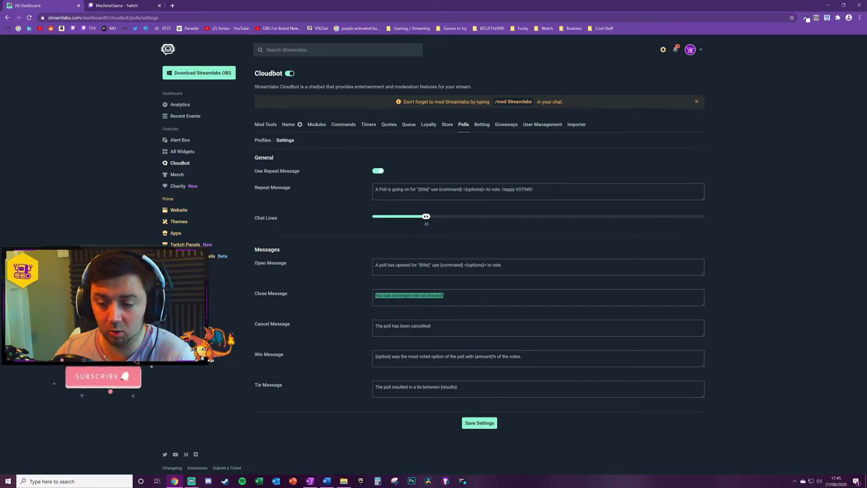
click(448, 295)
text(Unlucky!)
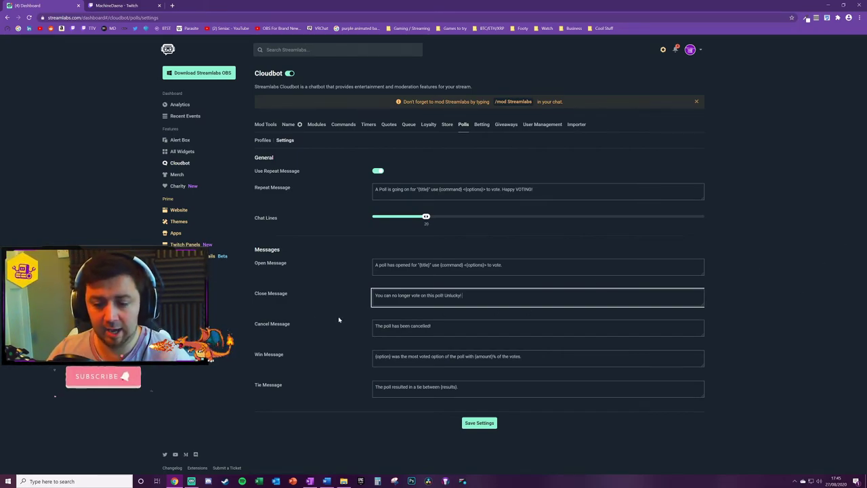
click(446, 341)
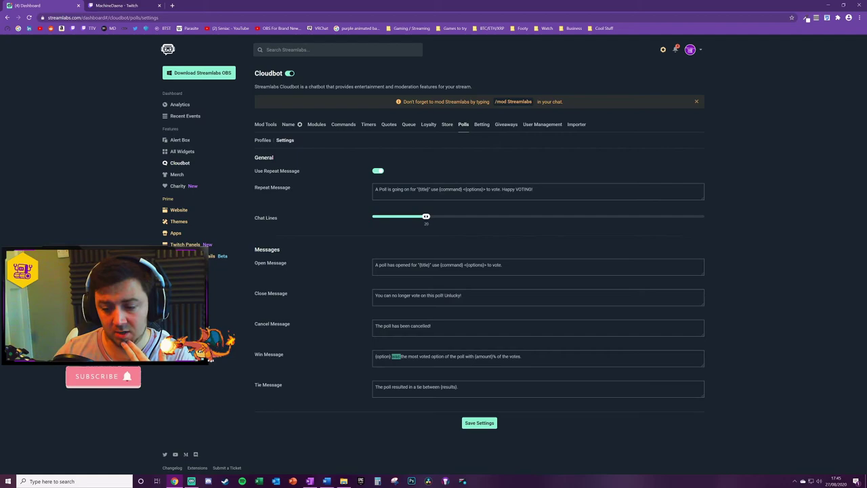
drag(393, 356, 450, 356)
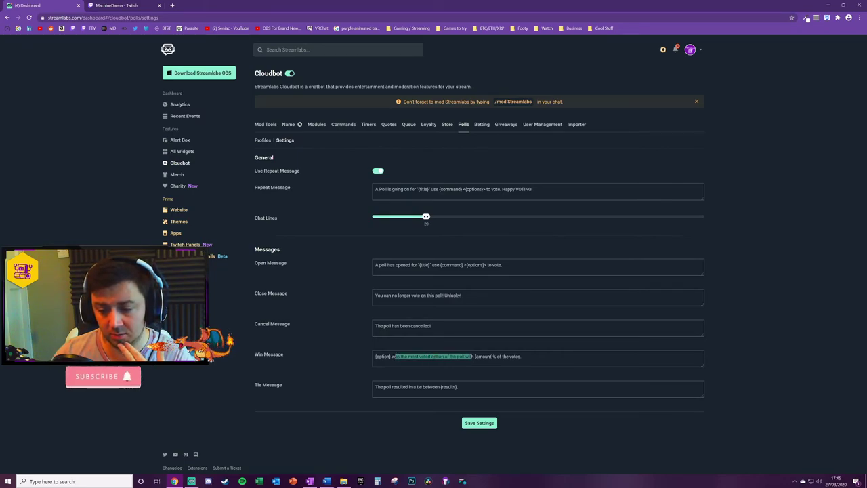
click(472, 356)
triple_click(500, 356)
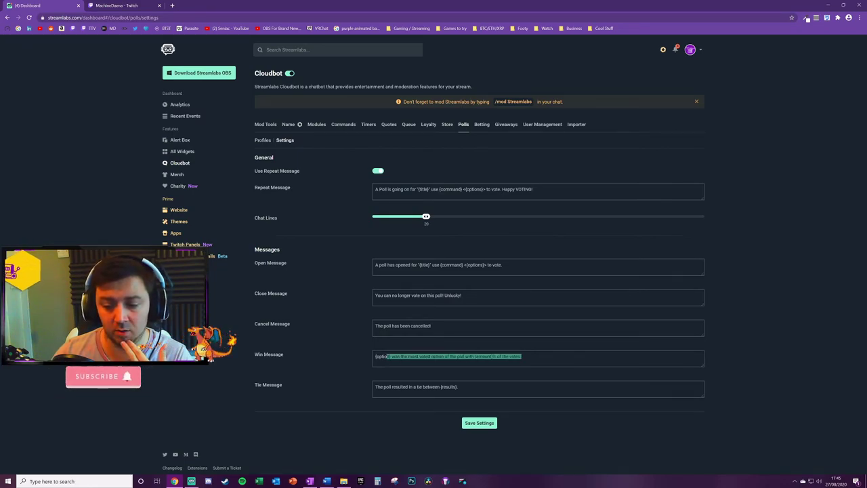
click(368, 434)
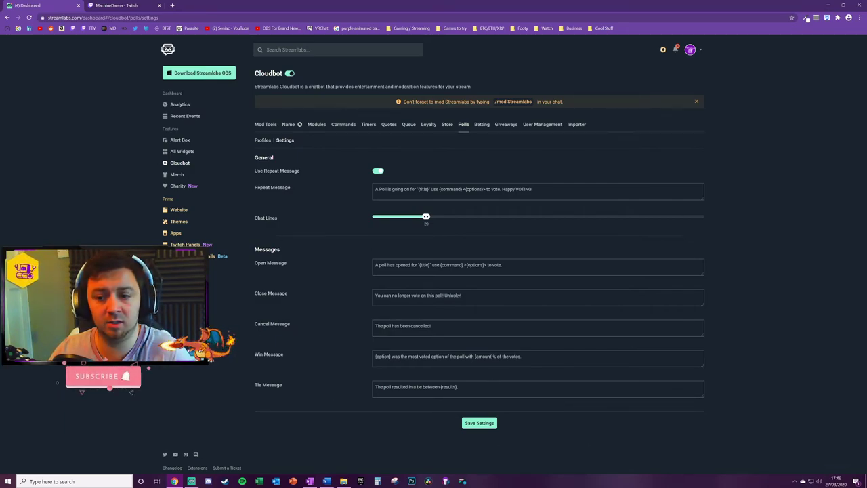
- Find the default !vote command and add 'Thanks for participating' to its response
click(344, 125)
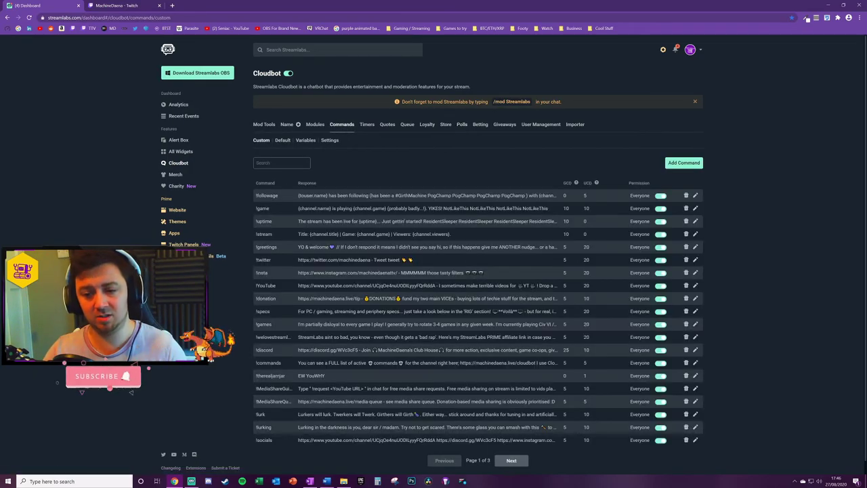
click(282, 141)
key(ctrl+f)
text(poll)
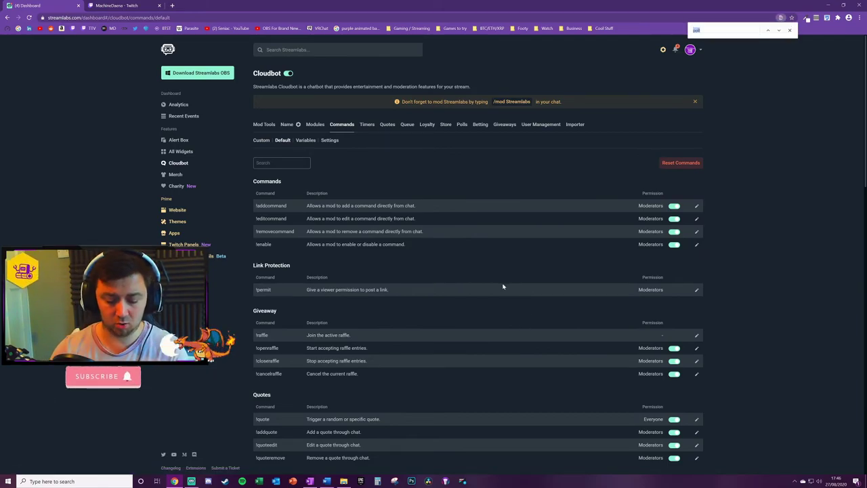
scroll(443, 285, down, 2)
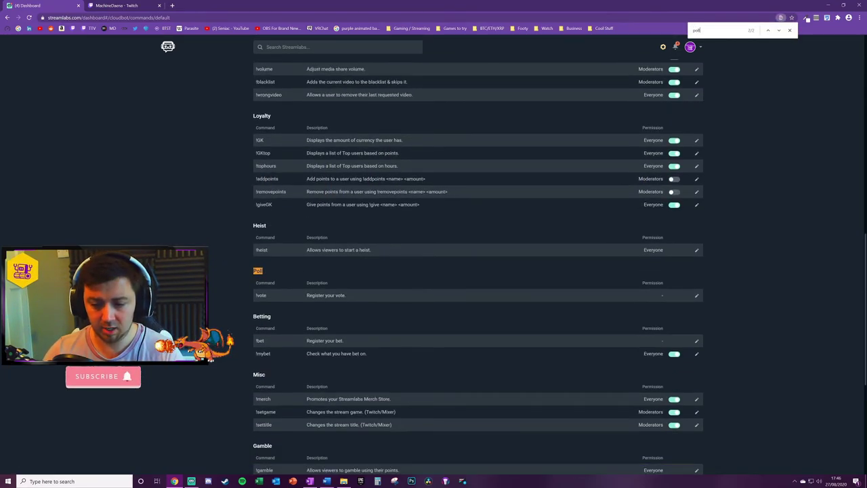
double_click(262, 296)
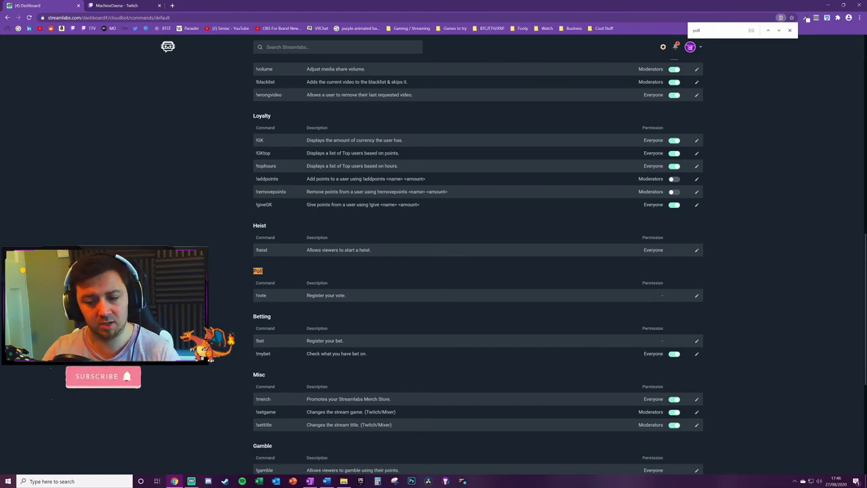
drag(306, 296, 384, 303)
click(372, 297)
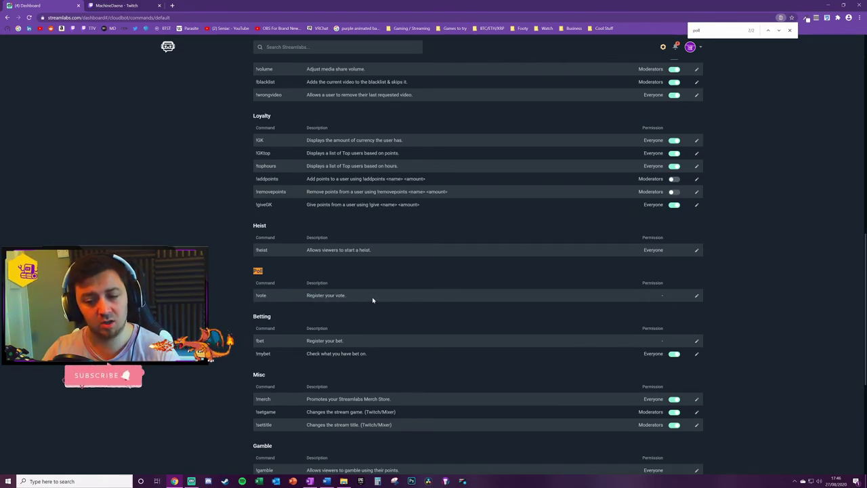
click(696, 296)
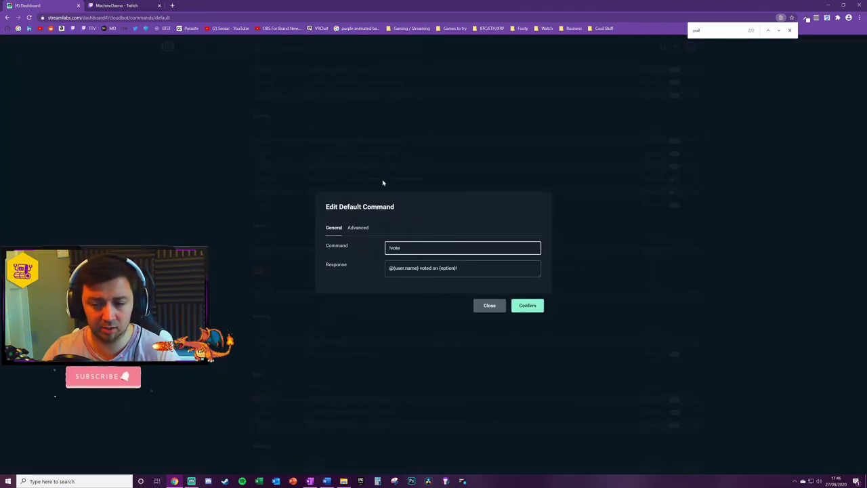
drag(467, 269, 340, 271)
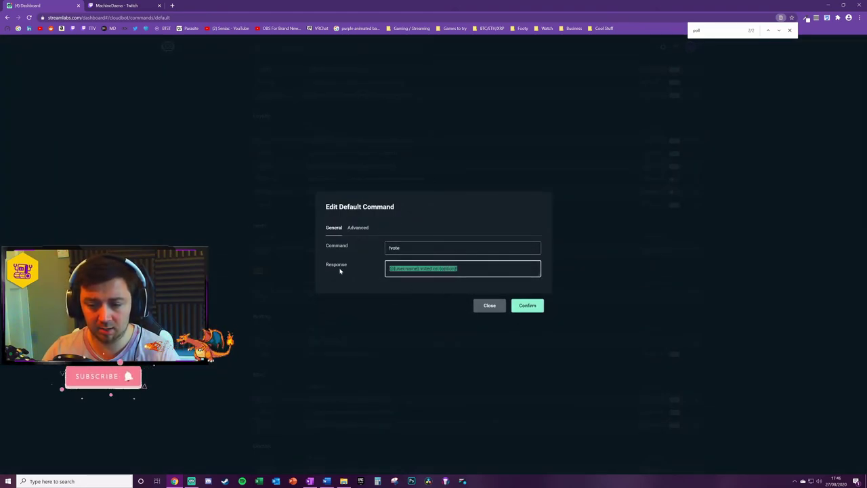
click(429, 269)
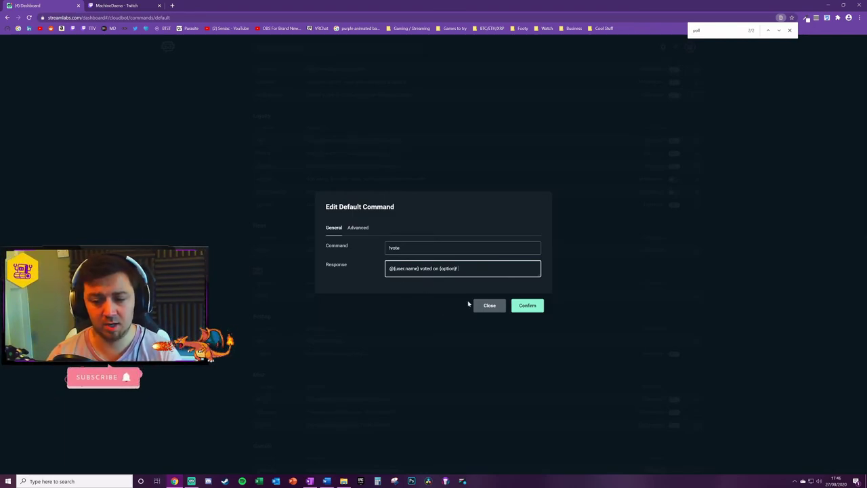
text(Thanks for pa)
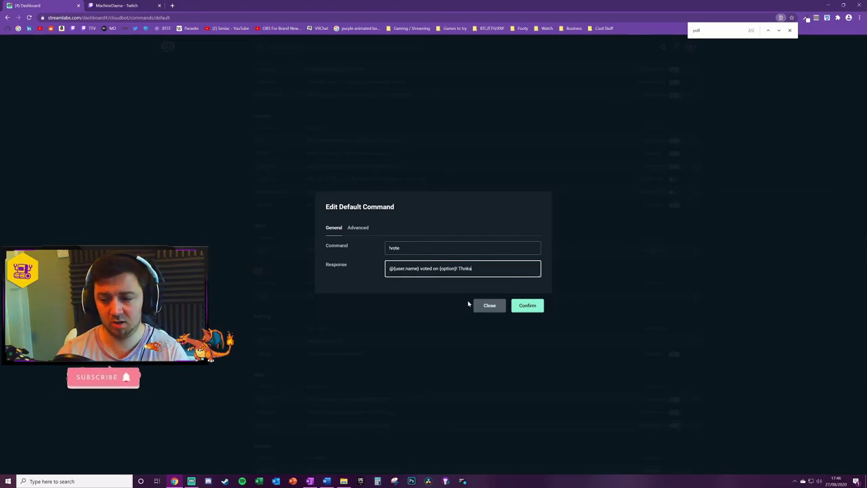
text(rticipating.)
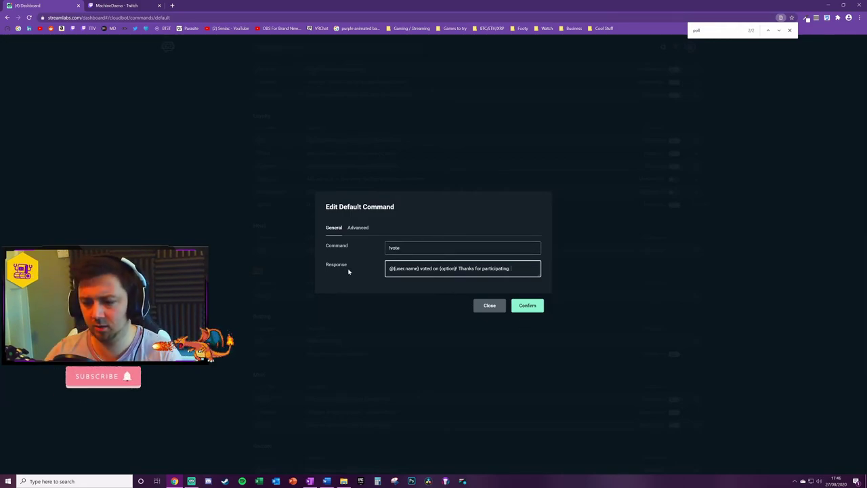
- Give !vote the alias !castvote and confirm the command changes
click(358, 227)
click(444, 257)
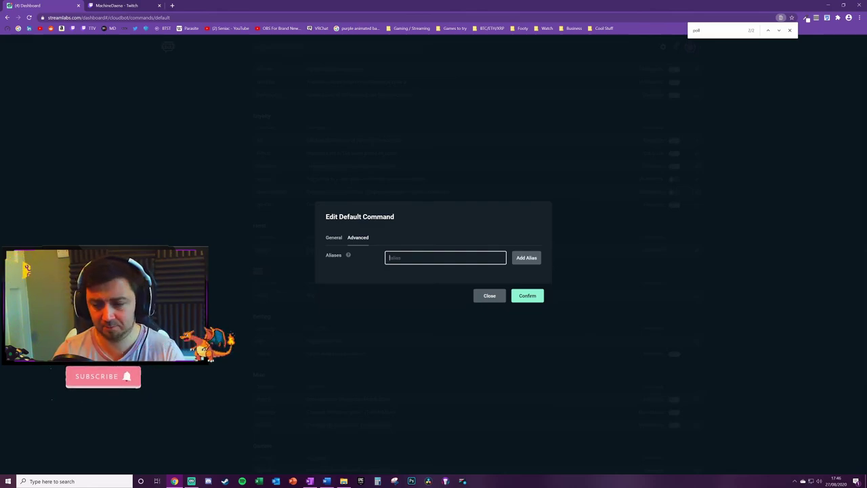
text(!)
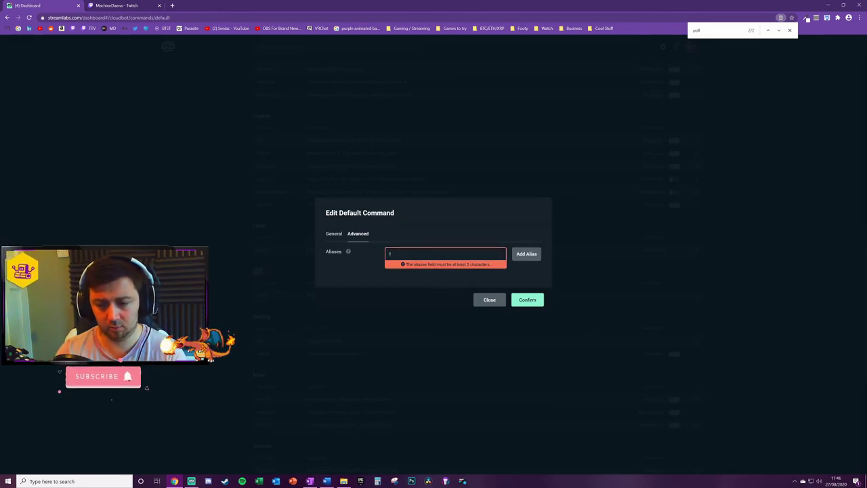
text(castvote)
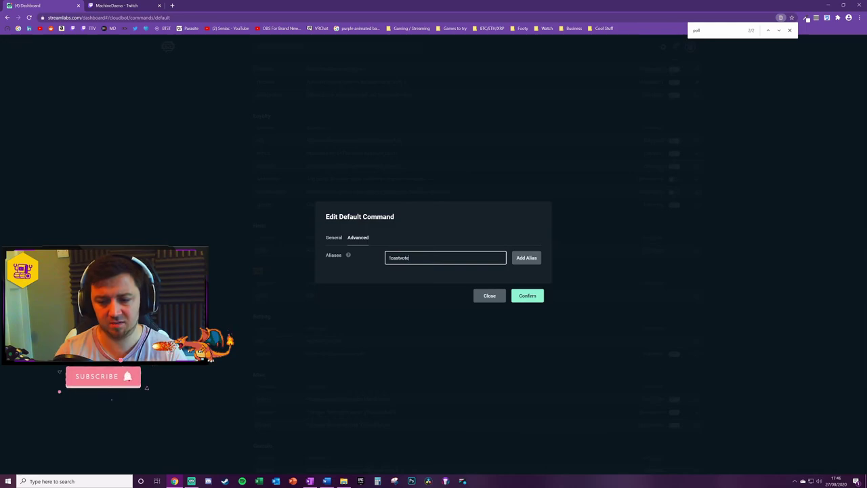
click(523, 259)
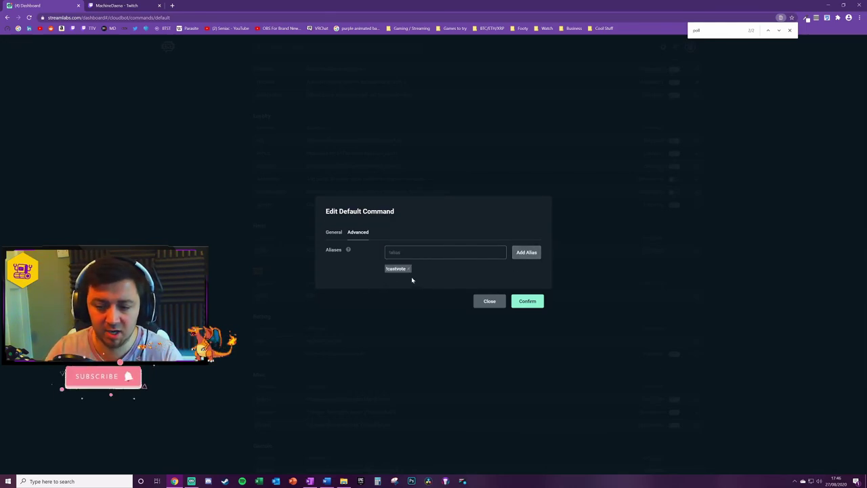
click(334, 232)
click(357, 233)
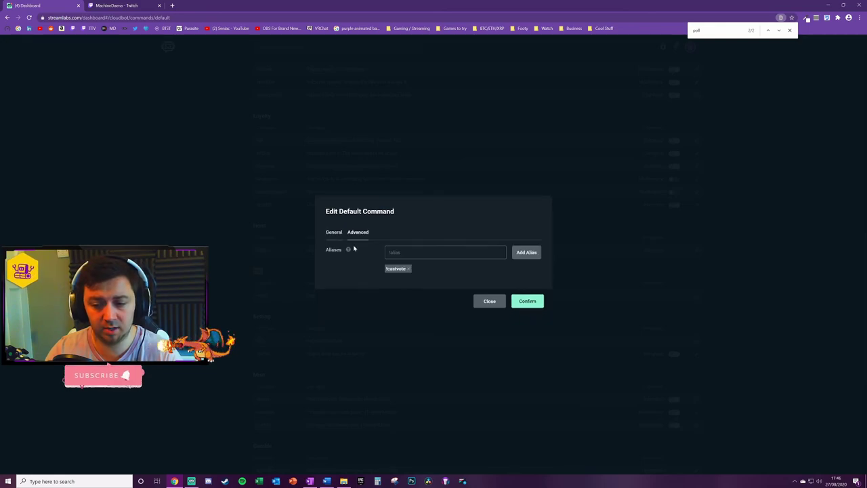
click(528, 301)
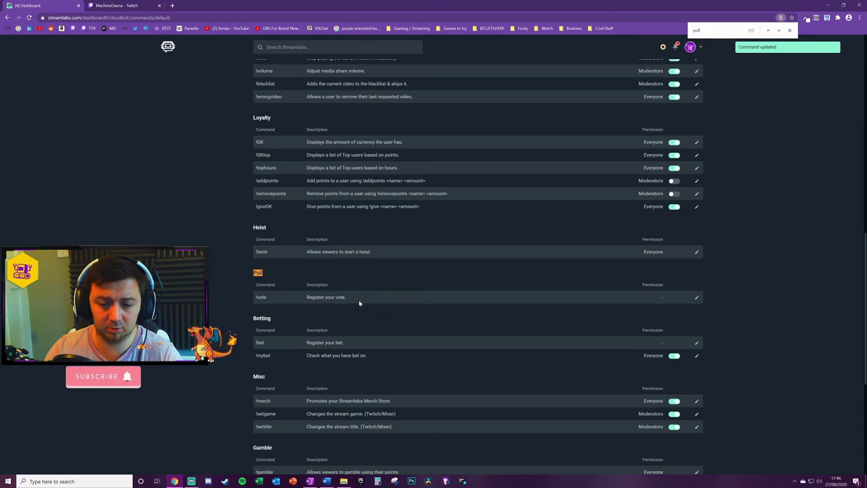
- Review the command variables list, expanding the {options} usage example, then bring up the Twitch channel page
scroll(306, 152, up, 15)
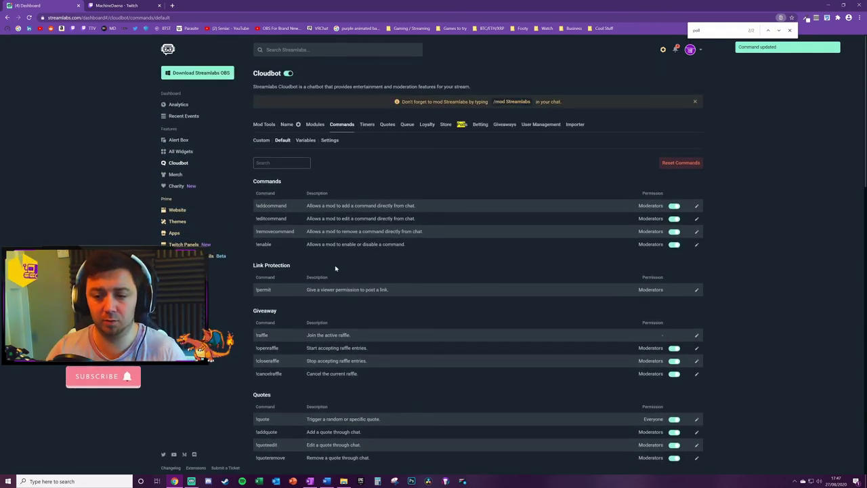
click(306, 140)
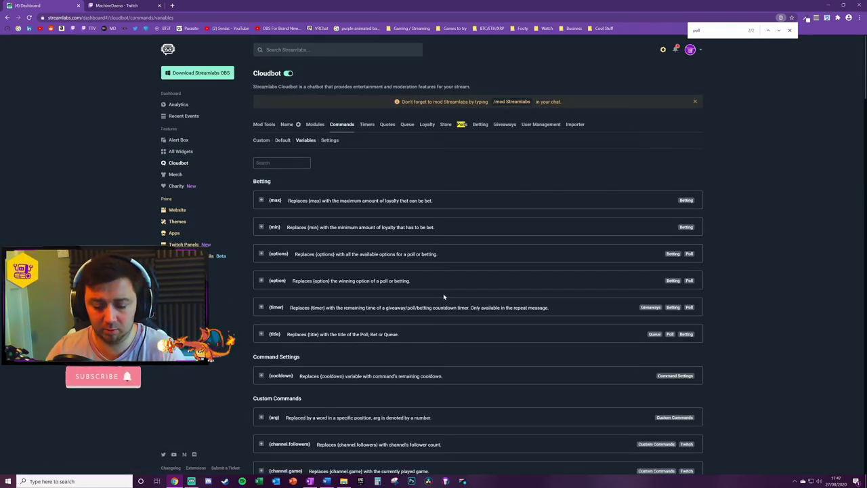
key(BackSpace)
key(BackSpace)
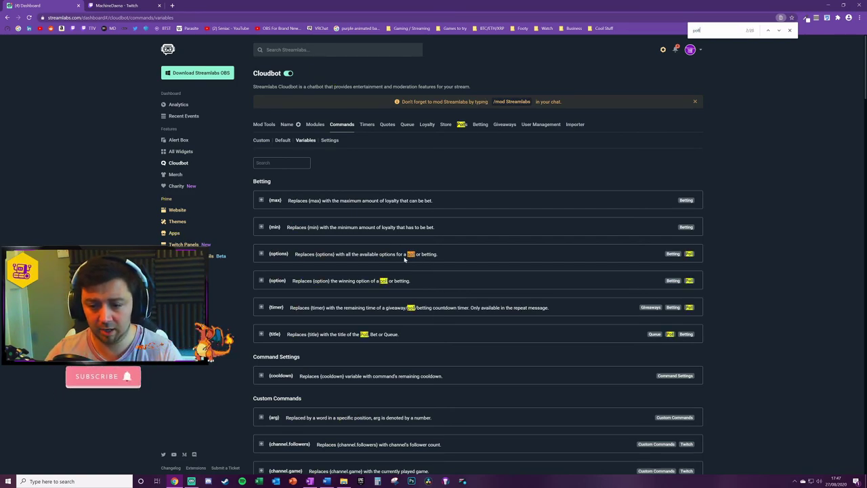
click(261, 254)
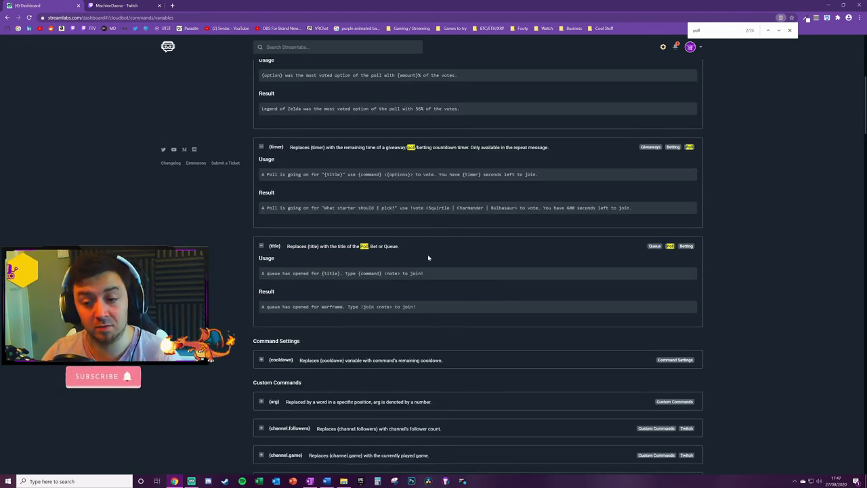
scroll(428, 254, up, 5)
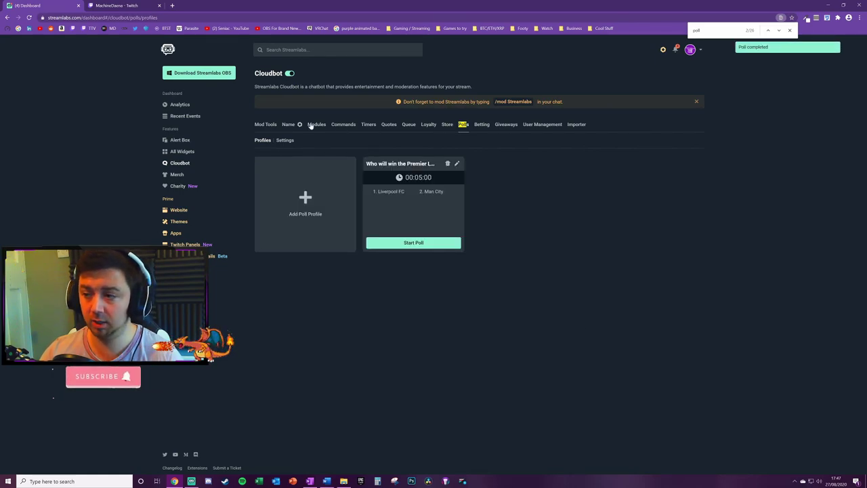
key(ctrl+Tab)
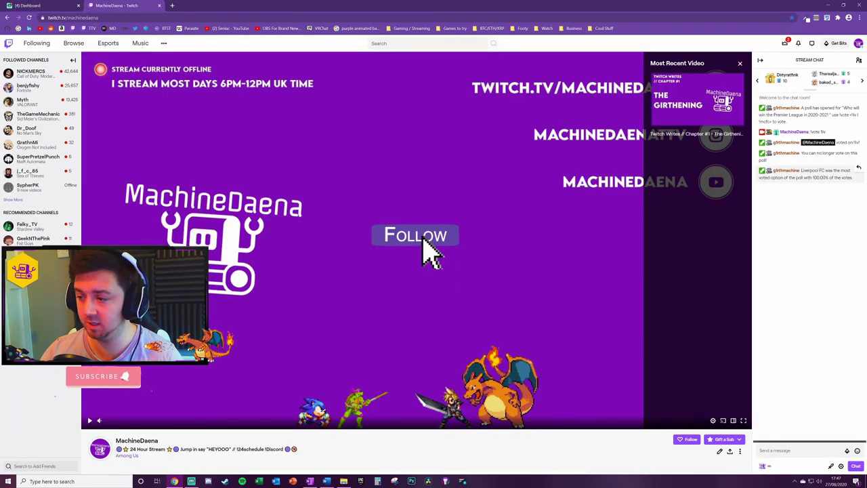
drag(802, 170, 853, 177)
click(828, 253)
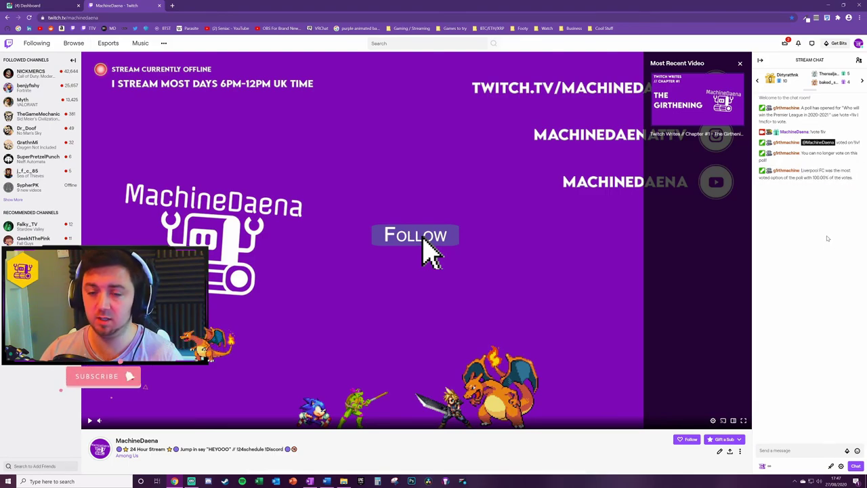